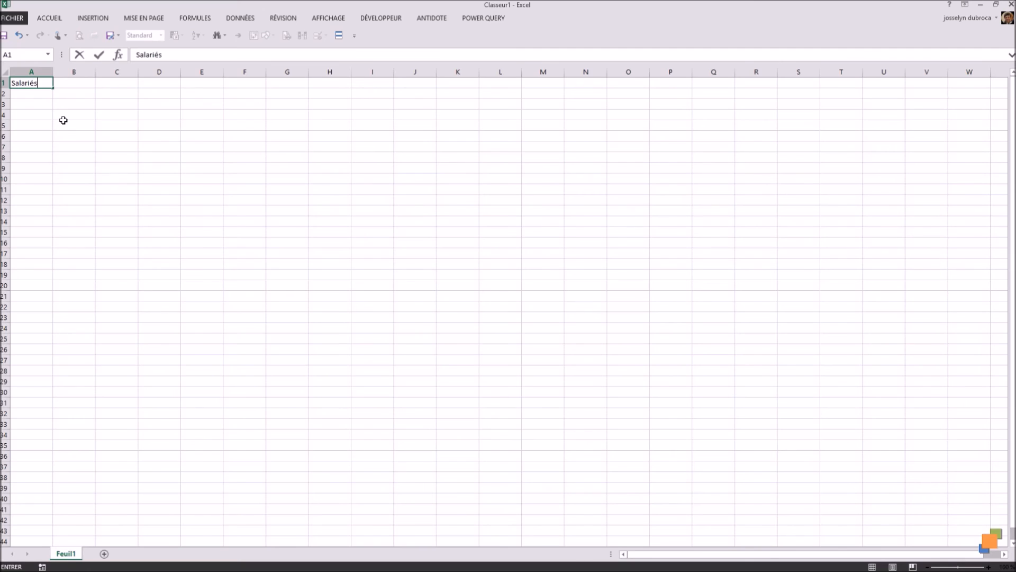
# Step: Enter the column headers Projets in B1 and Montants in C1
pyautogui.write('Projets')
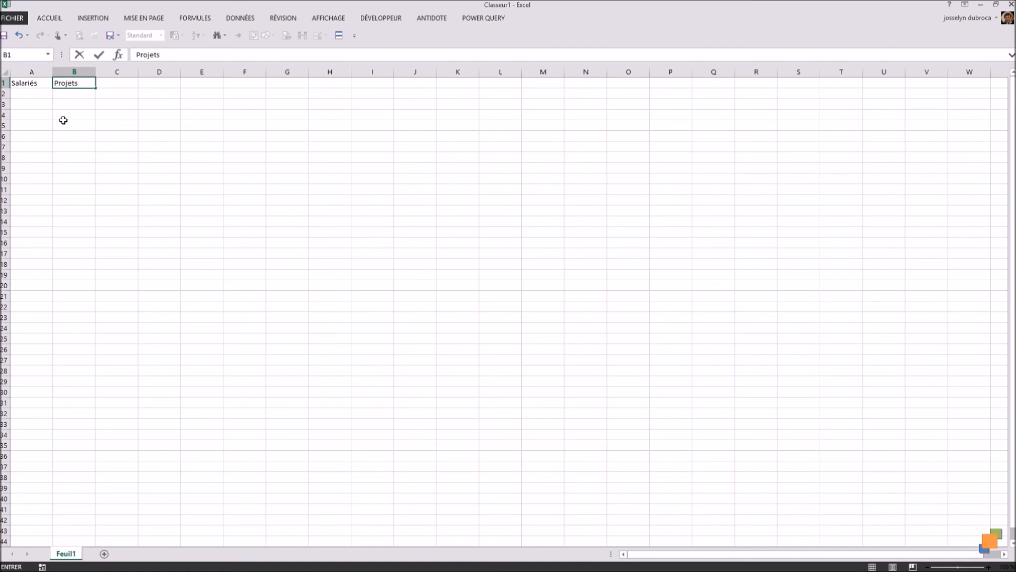
pyautogui.press('Tab')
pyautogui.write('Montan')
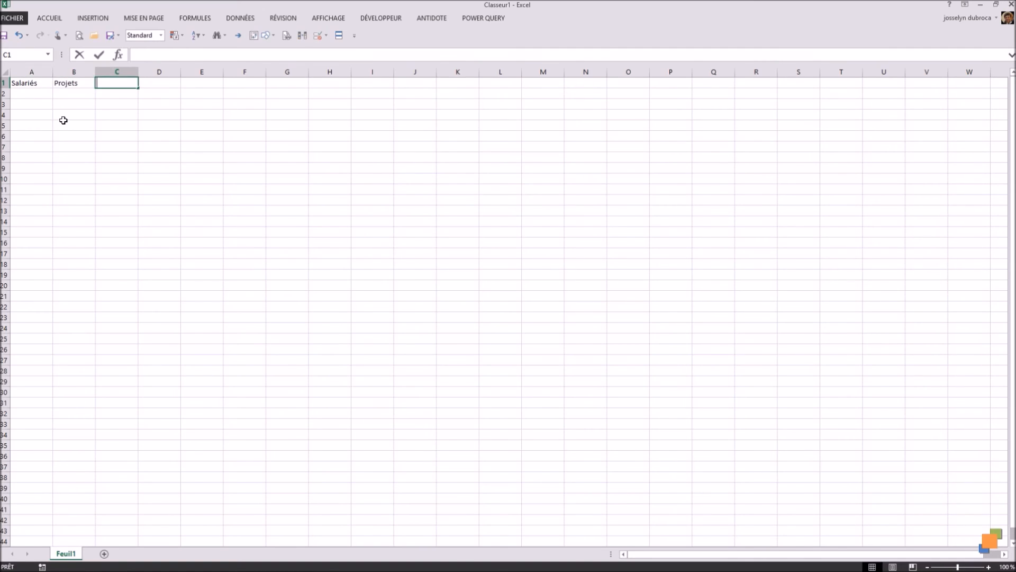
pyautogui.write('ts')
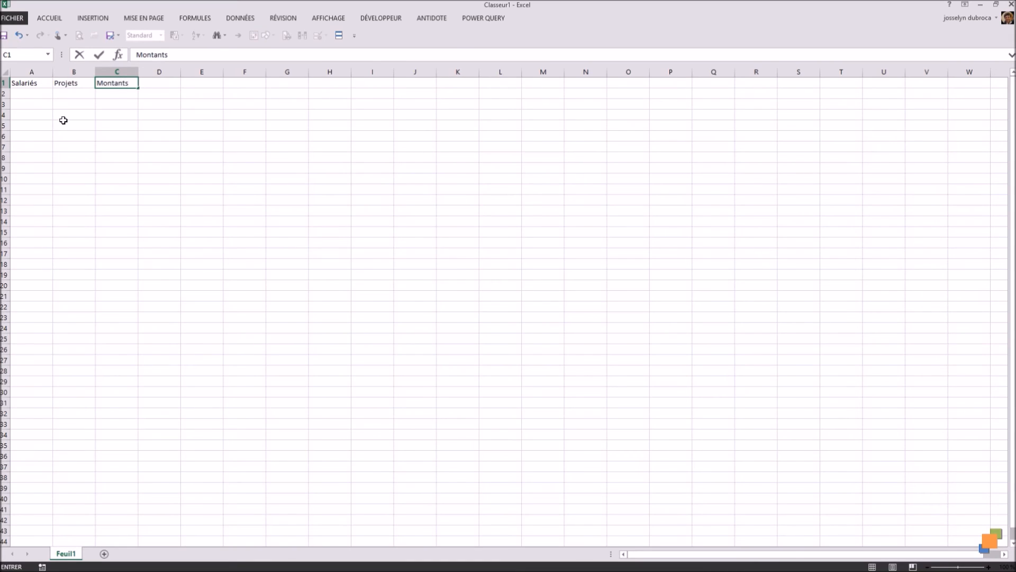
pyautogui.press('Return')
# Step: Fill the Salariés column from A2 to A10 with A, A, A, B, B, A, A, A, B
pyautogui.press('capslock')
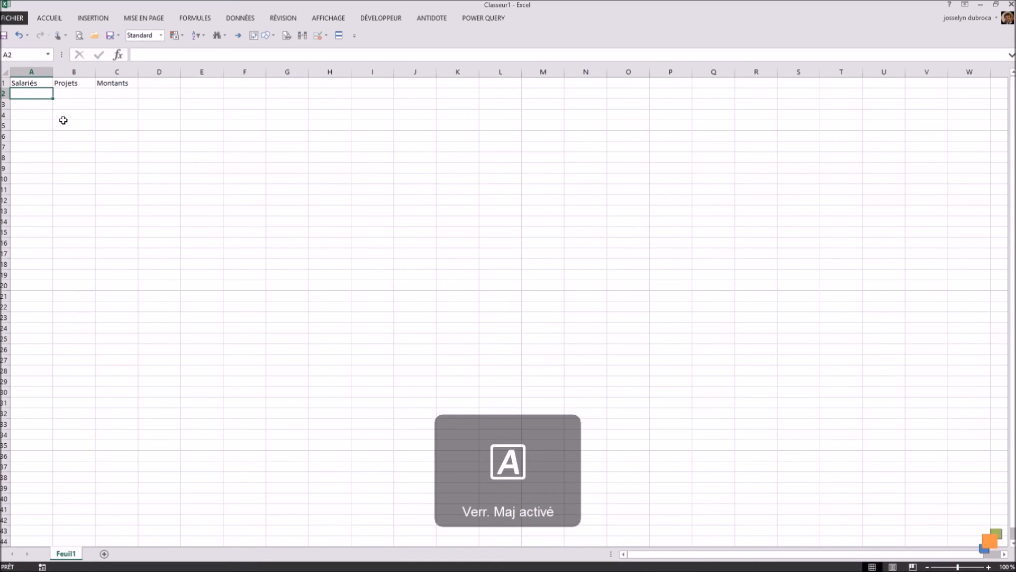
pyautogui.write('A')
pyautogui.press('Return')
pyautogui.write('A')
pyautogui.press('Return')
pyautogui.write('A')
pyautogui.press('Return')
pyautogui.write('B')
pyautogui.press('Return')
pyautogui.write('B')
pyautogui.press('Return')
pyautogui.write('A')
pyautogui.press('Return')
pyautogui.write('A')
pyautogui.press('Return')
pyautogui.write('A')
pyautogui.press('Return')
pyautogui.press('Up')
pyautogui.press('Up')
pyautogui.press('Up')
pyautogui.press('Up')
pyautogui.press('Down')
pyautogui.press('Down')
pyautogui.press('Down')
pyautogui.write('B')
pyautogui.press('Tab')
# Step: Enter Proj 1 as the first project in cell B2
pyautogui.press('Up')
pyautogui.press('Up')
pyautogui.press('Up')
pyautogui.press('Up')
pyautogui.press('Up')
pyautogui.press('Up')
pyautogui.press('Up')
pyautogui.press('Up')
pyautogui.press('capslock')
pyautogui.write('Por')
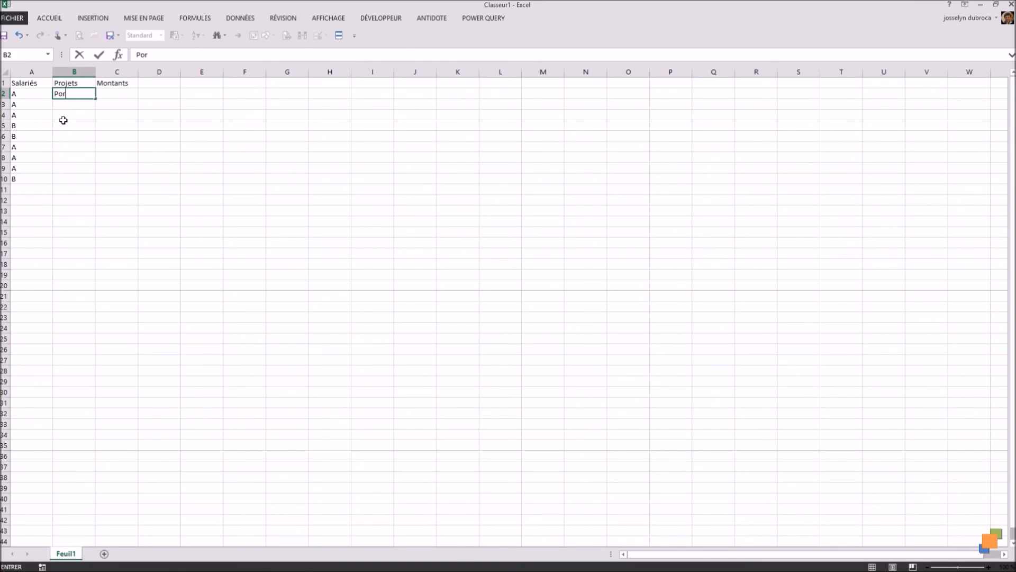
pyautogui.write('j 1')
pyautogui.press('BackSpace')
pyautogui.press('BackSpace')
pyautogui.press('BackSpace')
pyautogui.press('BackSpace')
pyautogui.press('BackSpace')
pyautogui.write('roj 1')
pyautogui.press('Return')
# Step: Copy Proj 1 from B2 into cells B4, B6, B8 and B9
pyautogui.press('Up')
pyautogui.hotkey('ctrl', 'c')
pyautogui.press('Down')
pyautogui.press('Down')
pyautogui.hotkey('ctrl', 'v')
pyautogui.press('Down')
pyautogui.press('Down')
pyautogui.hotkey('ctrl', 'v')
pyautogui.press('Down')
pyautogui.press('Down')
pyautogui.hotkey('ctrl', 'v')
pyautogui.press('Down')
pyautogui.hotkey('ctrl', 'v')
# Step: Paste the copied project name into B3 and change it to Proj 2
pyautogui.press('Up')
pyautogui.press('Up')
pyautogui.press('Up')
pyautogui.press('Up')
pyautogui.press('Up')
pyautogui.press('Up')
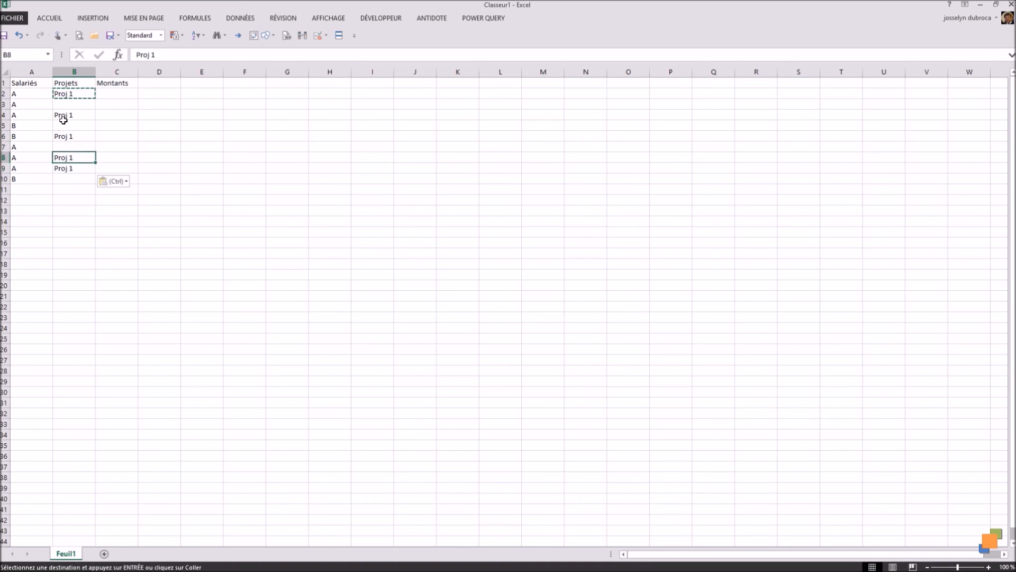
pyautogui.hotkey('ctrl', 'v')
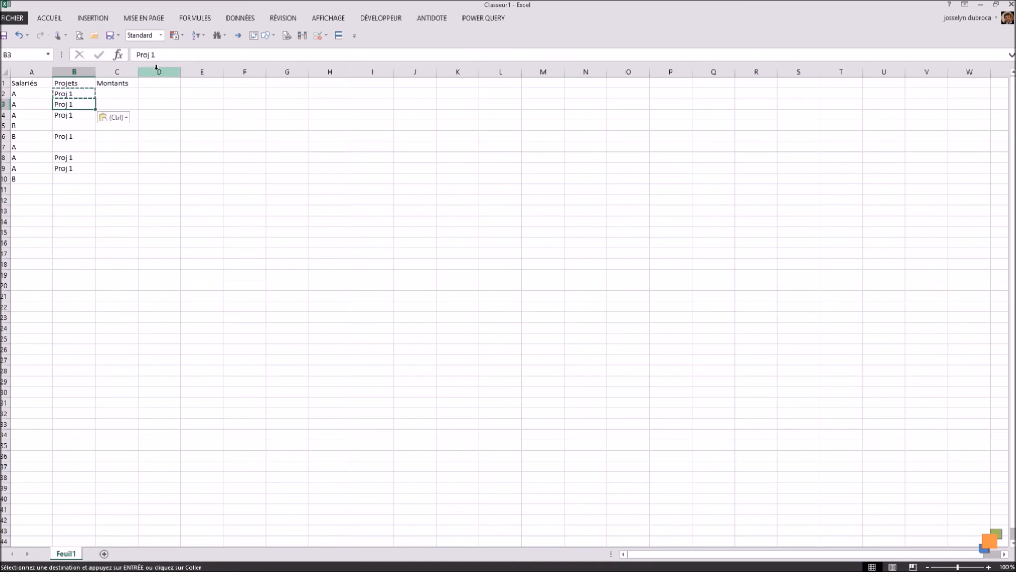
pyautogui.click(168, 56)
pyautogui.press('BackSpace')
pyautogui.write('2')
pyautogui.press('Return')
# Step: Copy Proj 2 from B3 into the empty project cells B5, B7 and B10
pyautogui.press('Up')
pyautogui.hotkey('ctrl', 'c')
pyautogui.press('Down')
pyautogui.press('Down')
pyautogui.hotkey('ctrl', 'v')
pyautogui.press('Down')
pyautogui.press('Down')
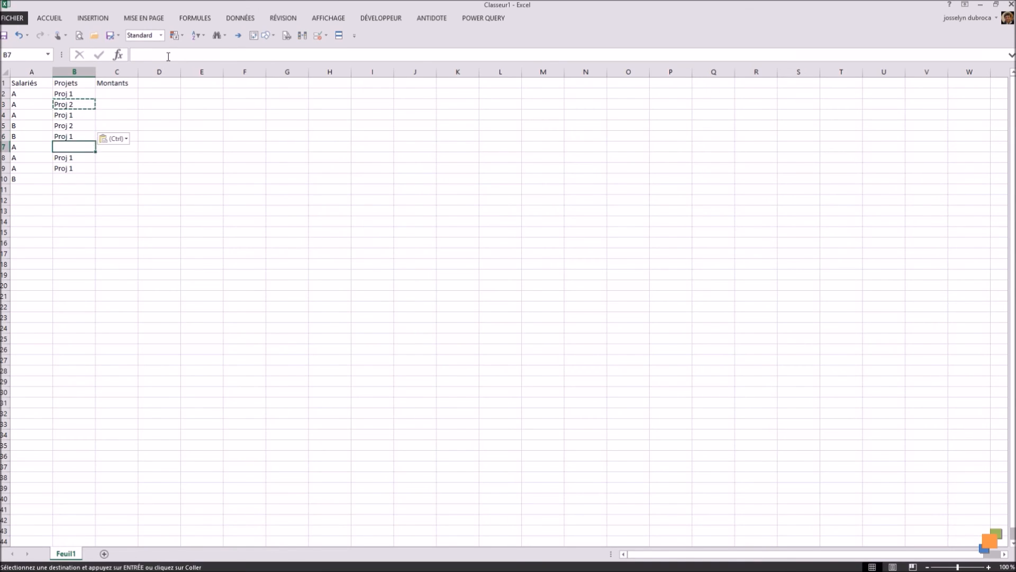
pyautogui.hotkey('ctrl', 'v')
pyautogui.press('Down')
pyautogui.press('Down')
pyautogui.press('Down')
pyautogui.hotkey('ctrl', 'v')
# Step: Enter the amounts 100, 200, 150, 200 and 140 in cells C2 to C6 of the Montants column
pyautogui.press('Right')
pyautogui.press('Up')
pyautogui.press('Up')
pyautogui.press('Up')
pyautogui.press('Up')
pyautogui.press('Up')
pyautogui.press('Up')
pyautogui.press('Up')
pyautogui.press('Up')
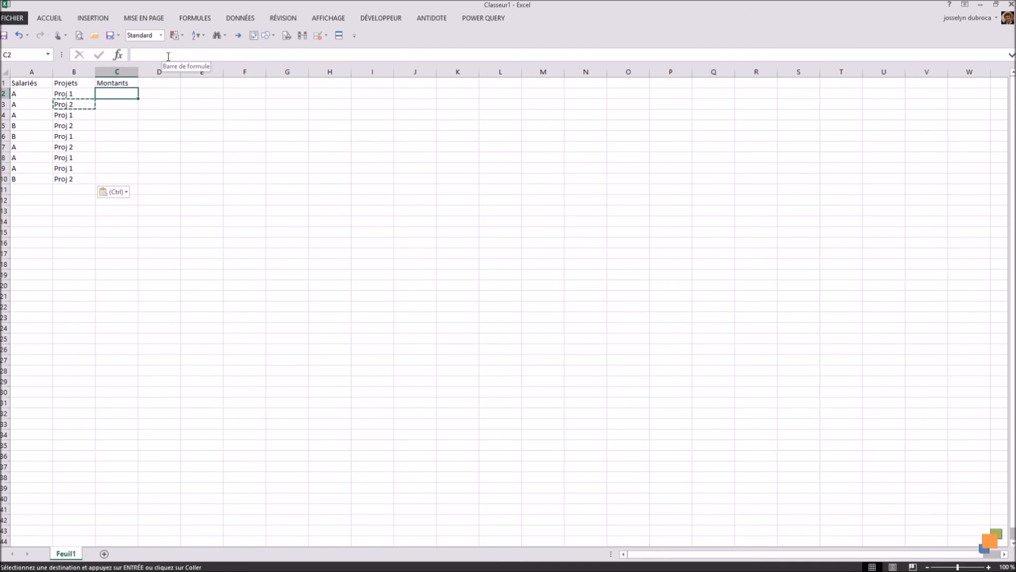
pyautogui.write('100')
pyautogui.press('Return')
pyautogui.write('200')
pyautogui.press('Return')
pyautogui.write('150')
pyautogui.press('Return')
pyautogui.write('200')
pyautogui.press('Return')
pyautogui.write('140')
pyautogui.press('Return')
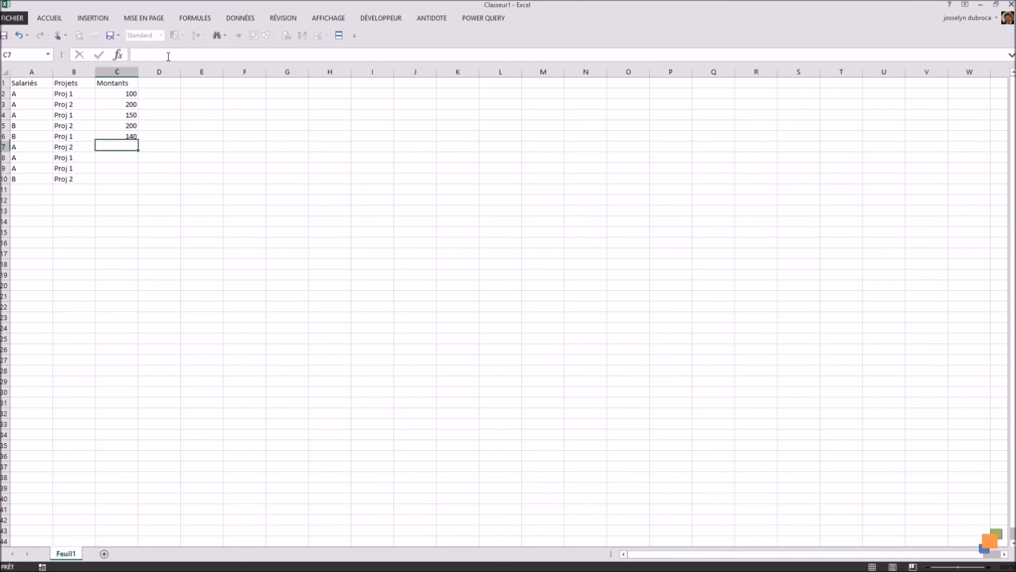
# Step: Complete the Montants column with 120, 320, 450 and 240 in cells C7 to C10
pyautogui.write('32')
pyautogui.press('Return')
pyautogui.press('Up')
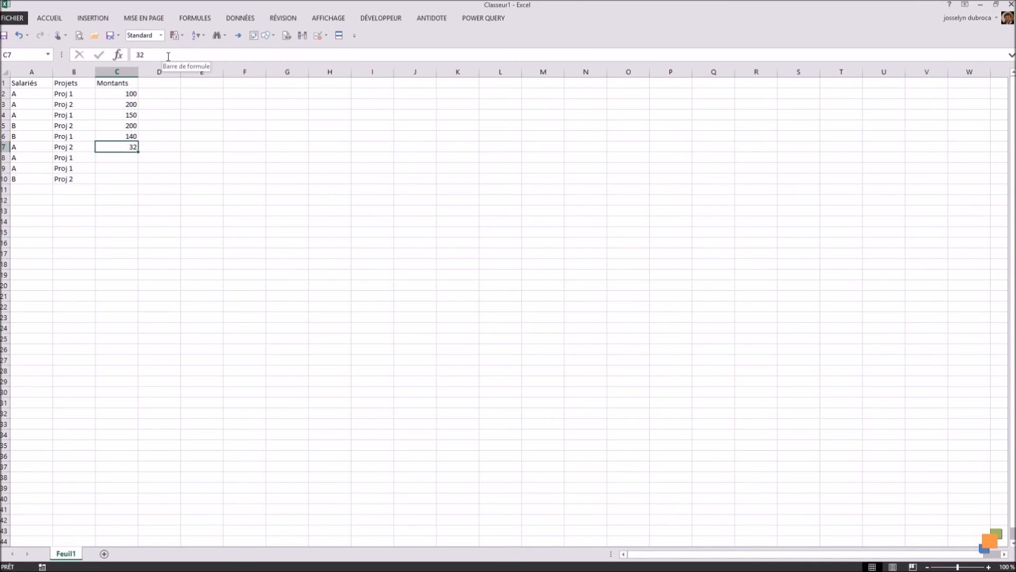
pyautogui.write('120')
pyautogui.press('Return')
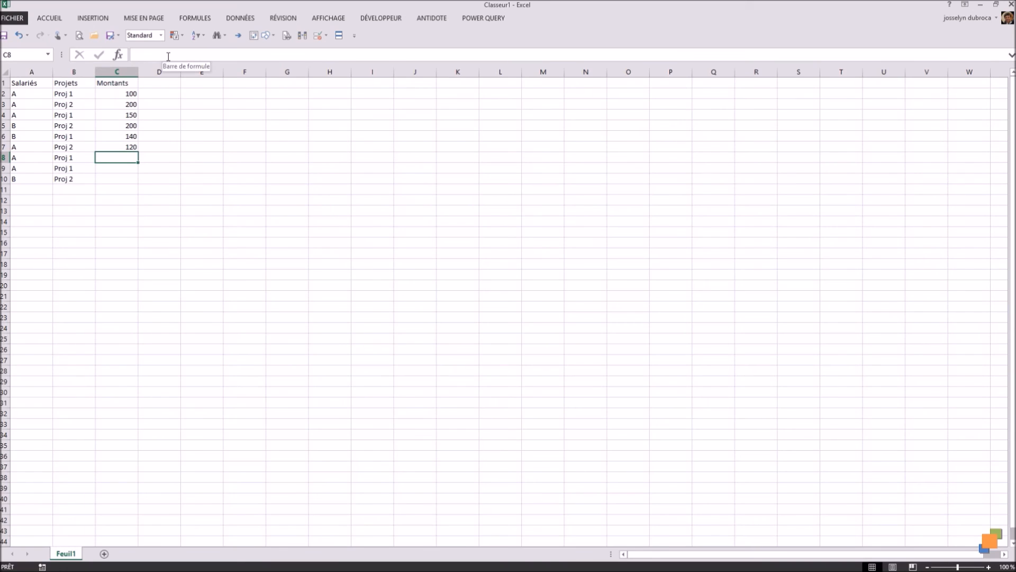
pyautogui.write('320')
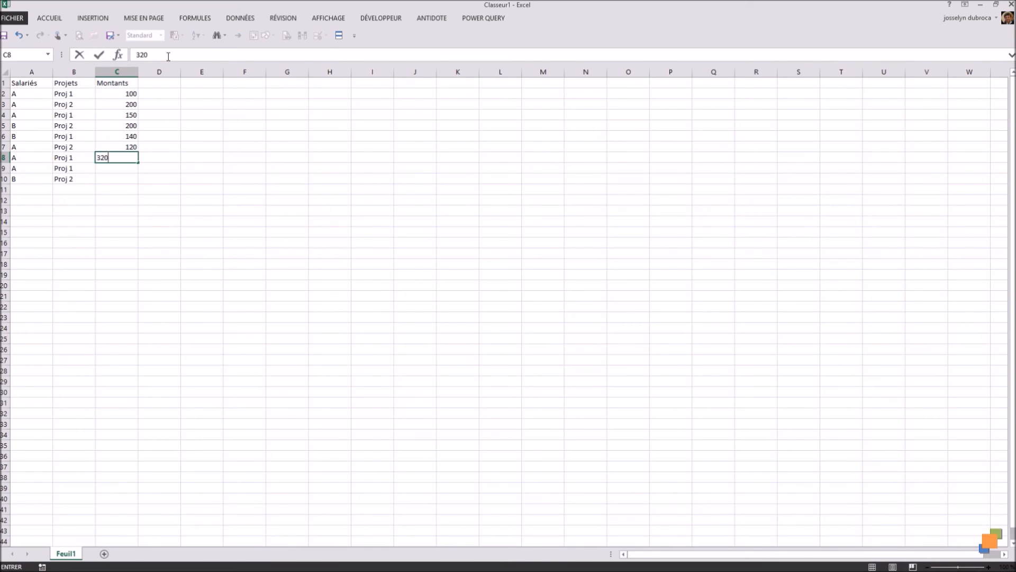
pyautogui.press('Return')
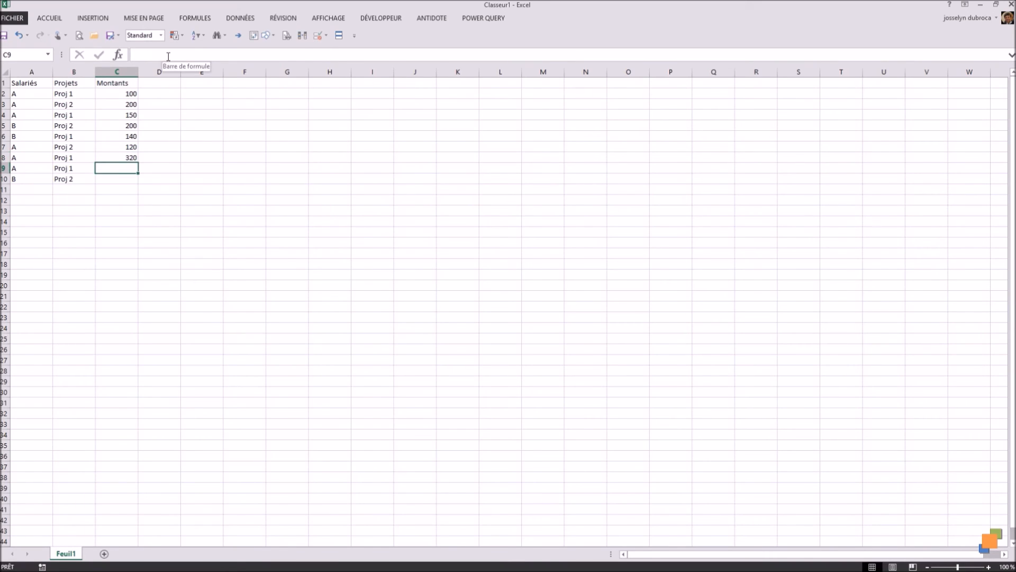
pyautogui.write('450')
pyautogui.press('Return')
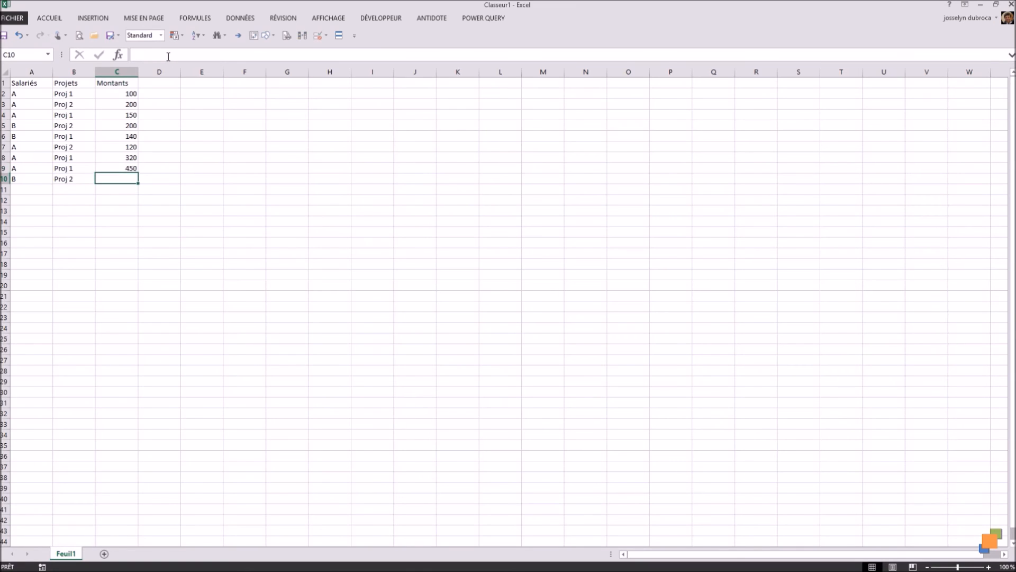
pyautogui.write('240')
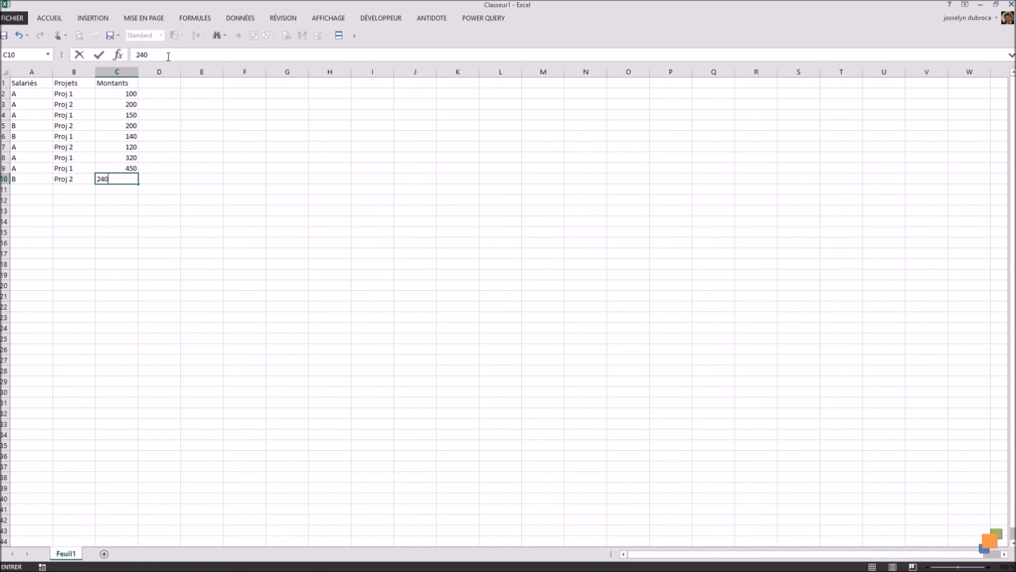
pyautogui.click(49, 148)
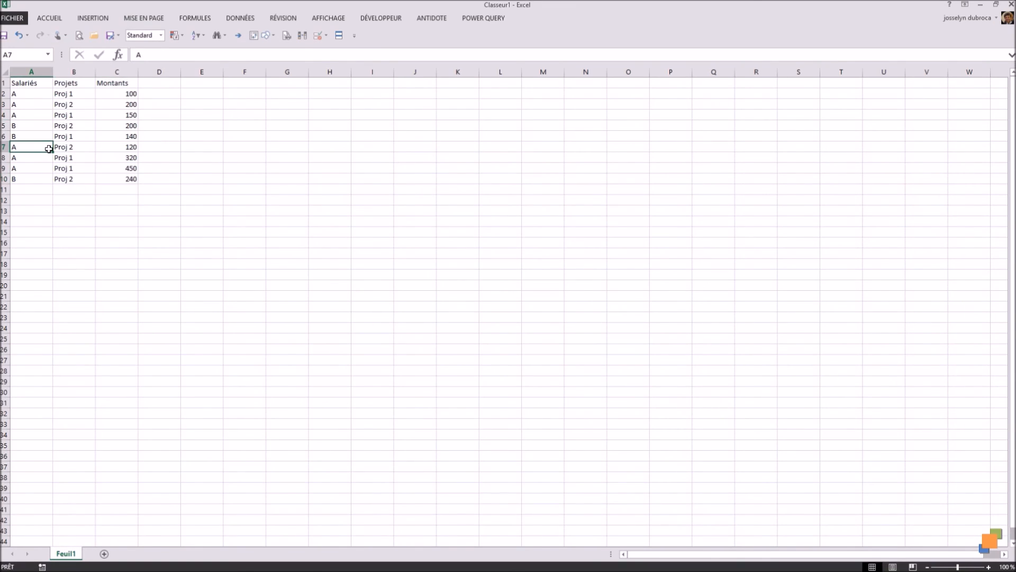
# Step: Make the header cells A1:C1 bold
pyautogui.moveTo(29, 84); pyautogui.dragTo(106, 91)
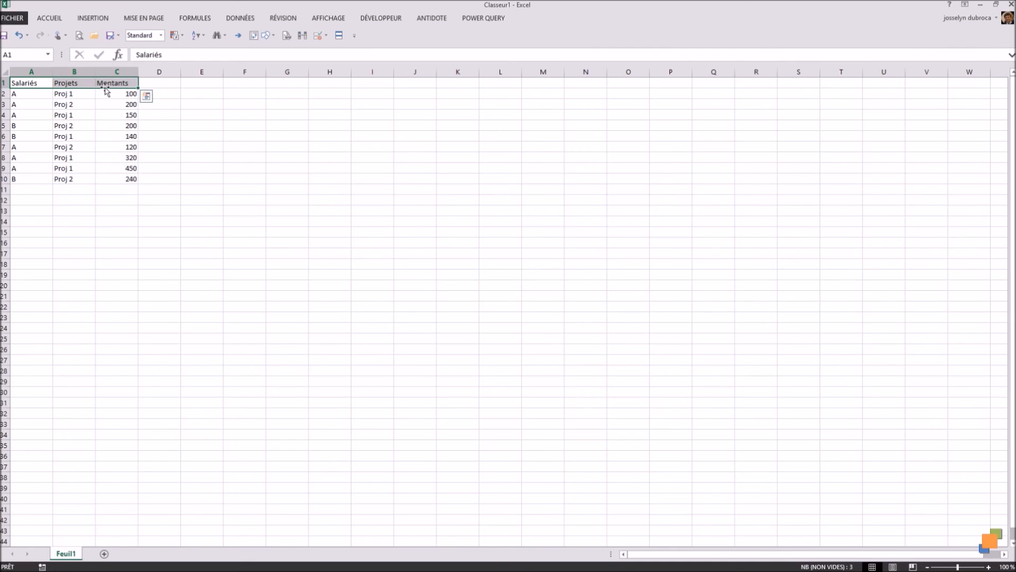
pyautogui.rightClick(88, 85)
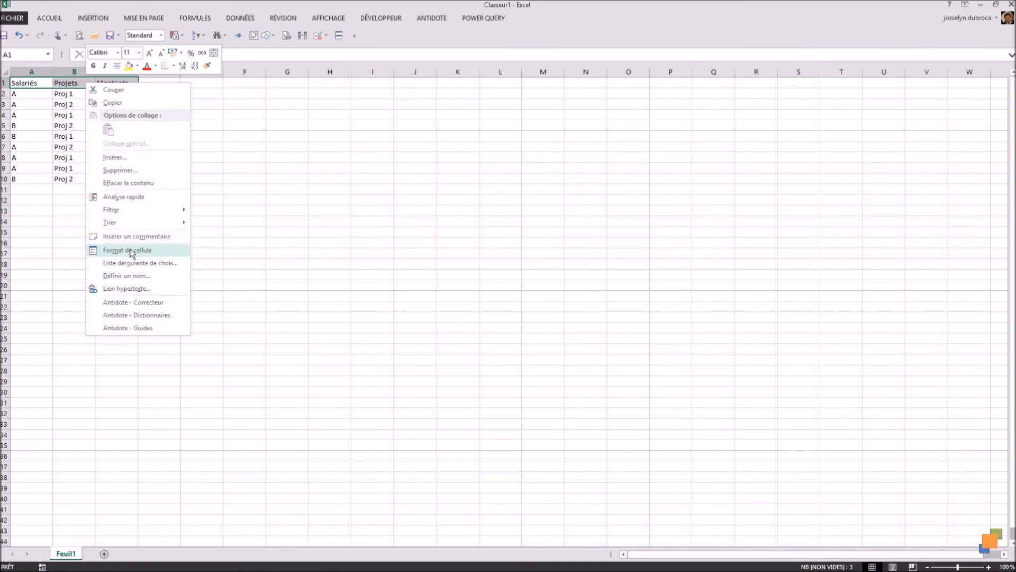
pyautogui.press('Escape')
pyautogui.click(207, 140)
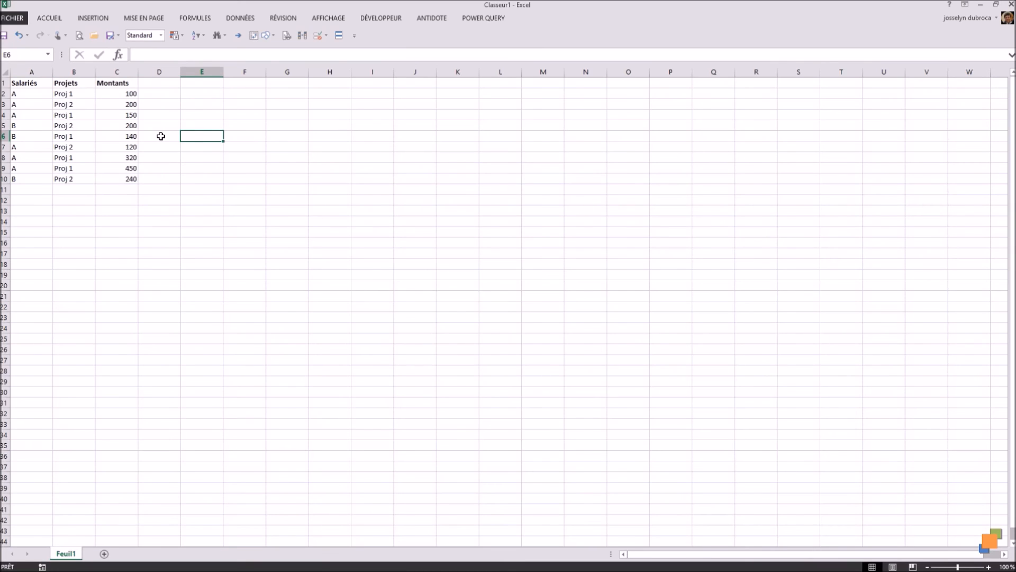
# Step: Insert a pivot table from A1:C10 on a new worksheet, with Salariés as rows and the sum of Montants as values
pyautogui.click(63, 127)
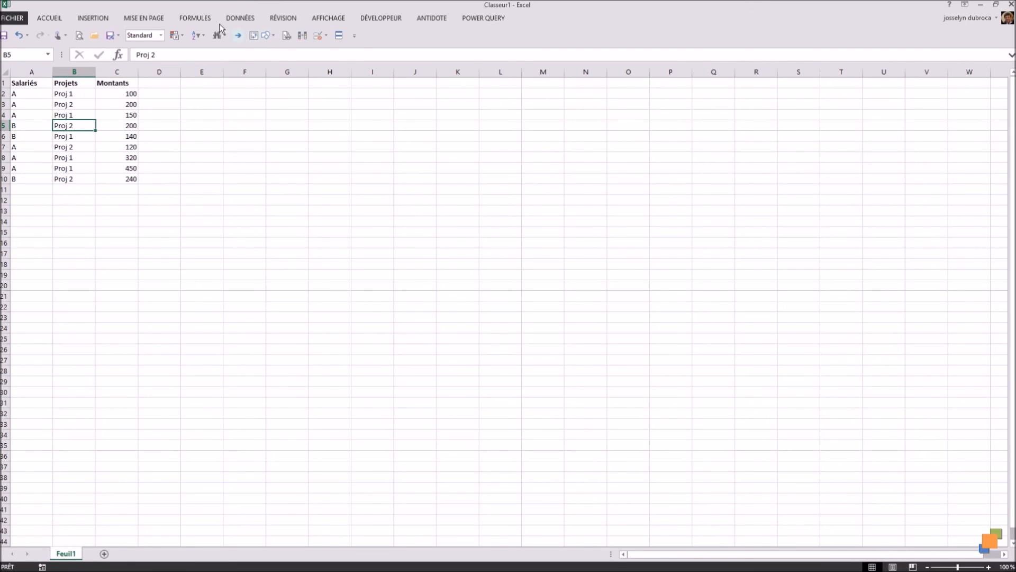
pyautogui.doubleClick(240, 18)
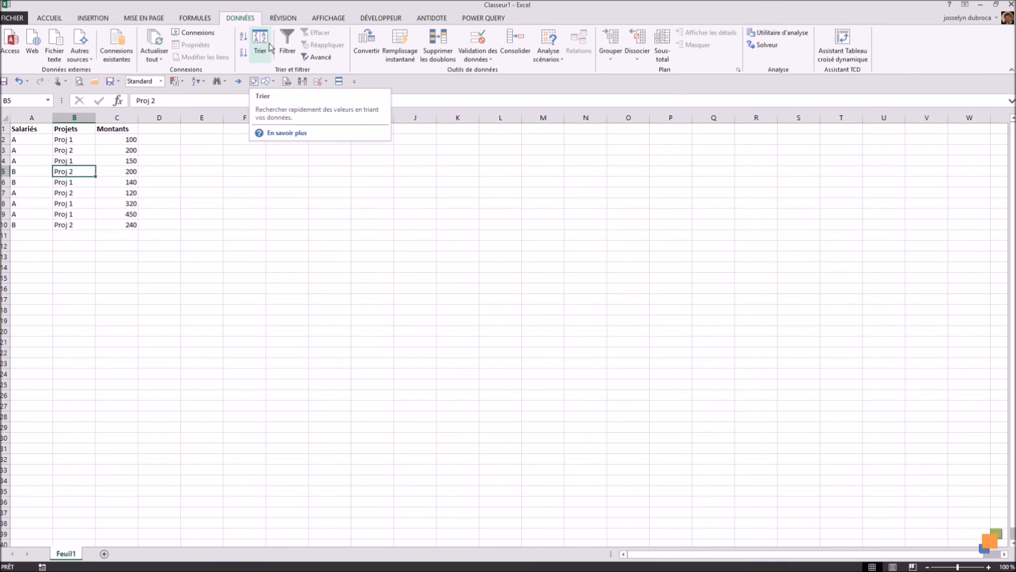
pyautogui.click(107, 19)
pyautogui.click(27, 41)
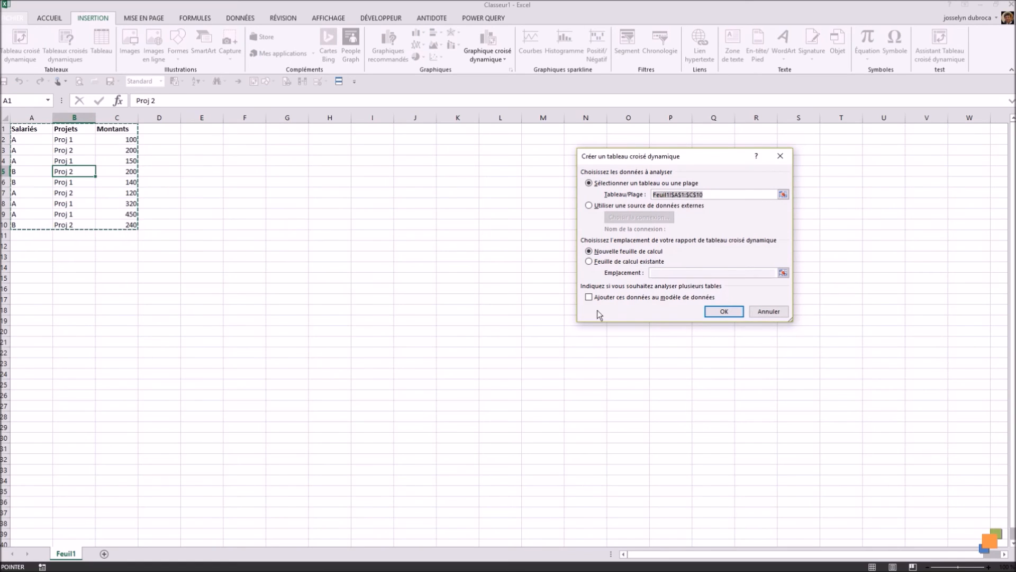
pyautogui.click(724, 312)
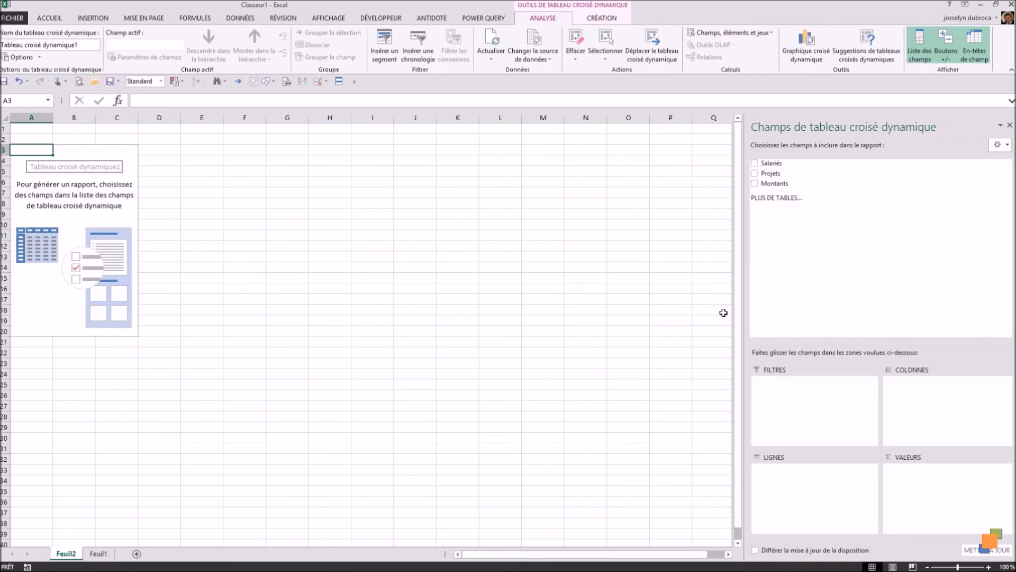
pyautogui.moveTo(770, 164); pyautogui.dragTo(811, 492)
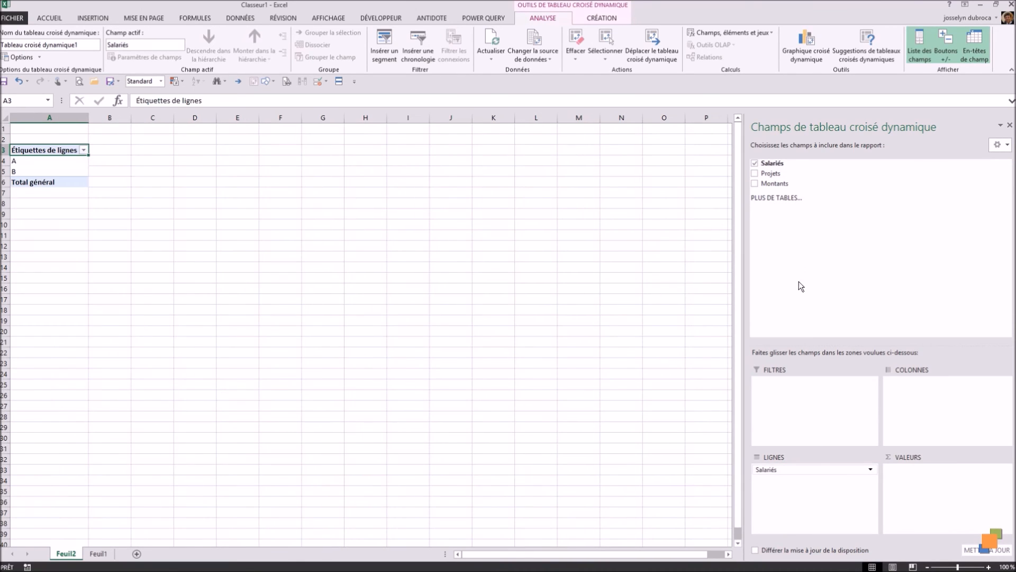
pyautogui.moveTo(784, 183); pyautogui.dragTo(956, 469)
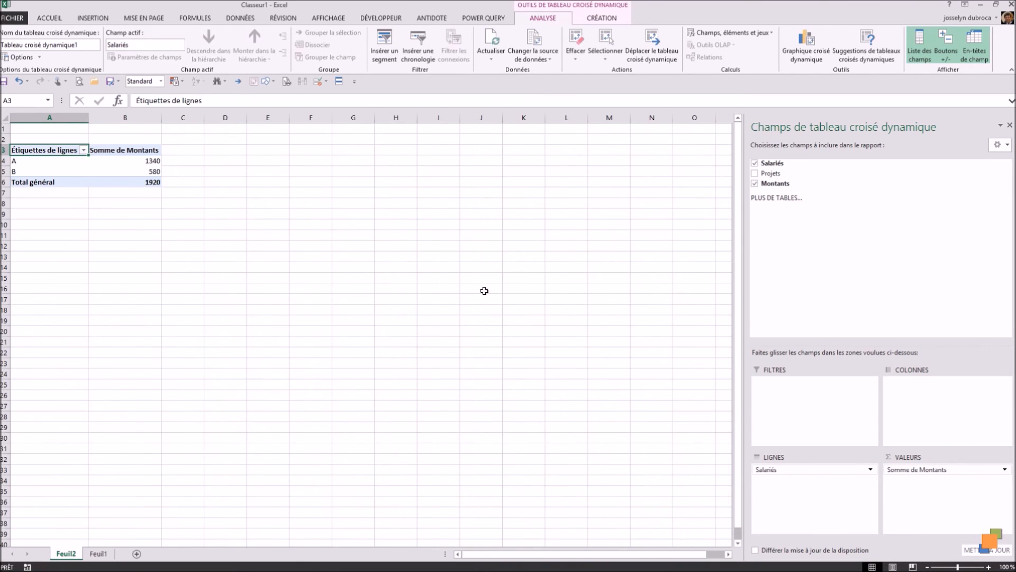
# Step: Format the Somme de Montants value field as Nombre with two decimals and a thousands separator
pyautogui.click(924, 468)
pyautogui.click(924, 456)
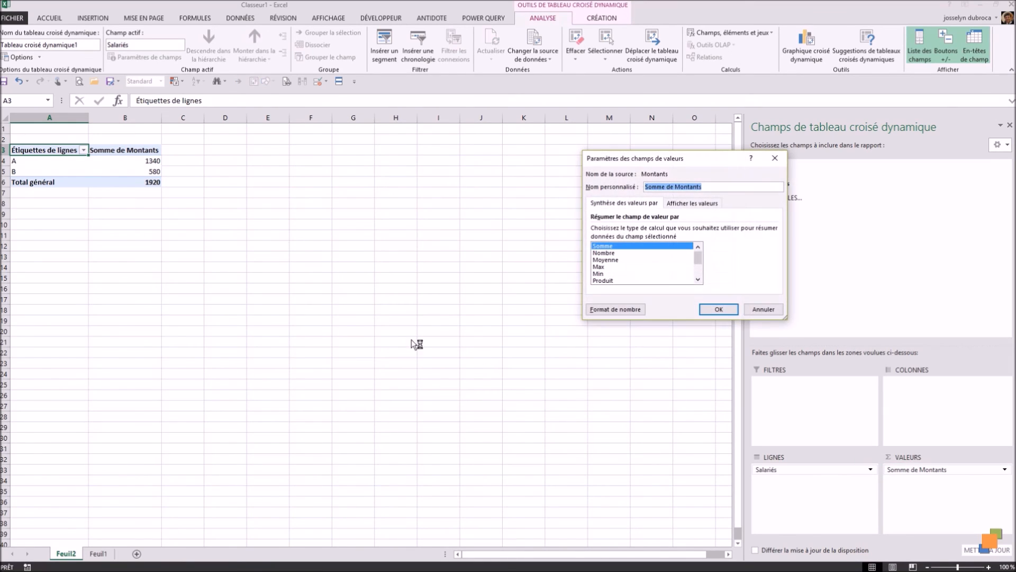
pyautogui.click(635, 312)
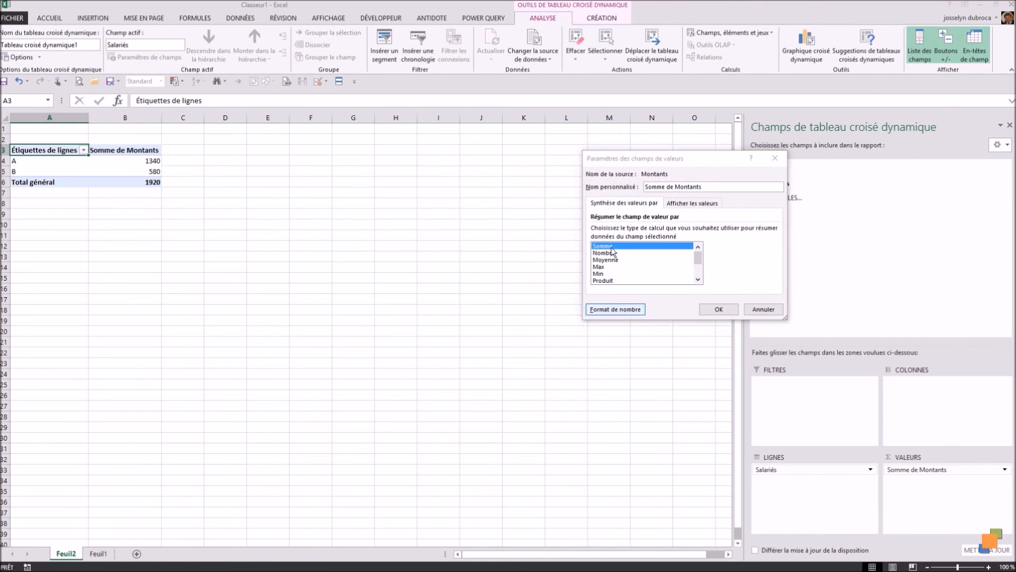
pyautogui.click(569, 169)
pyautogui.click(617, 197)
pyautogui.click(766, 348)
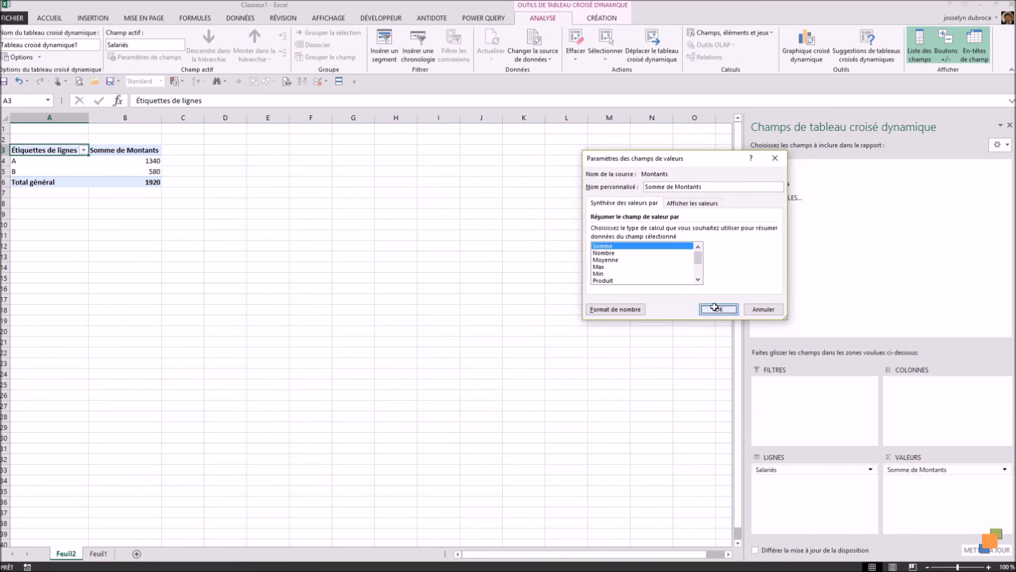
pyautogui.click(718, 309)
pyautogui.click(376, 300)
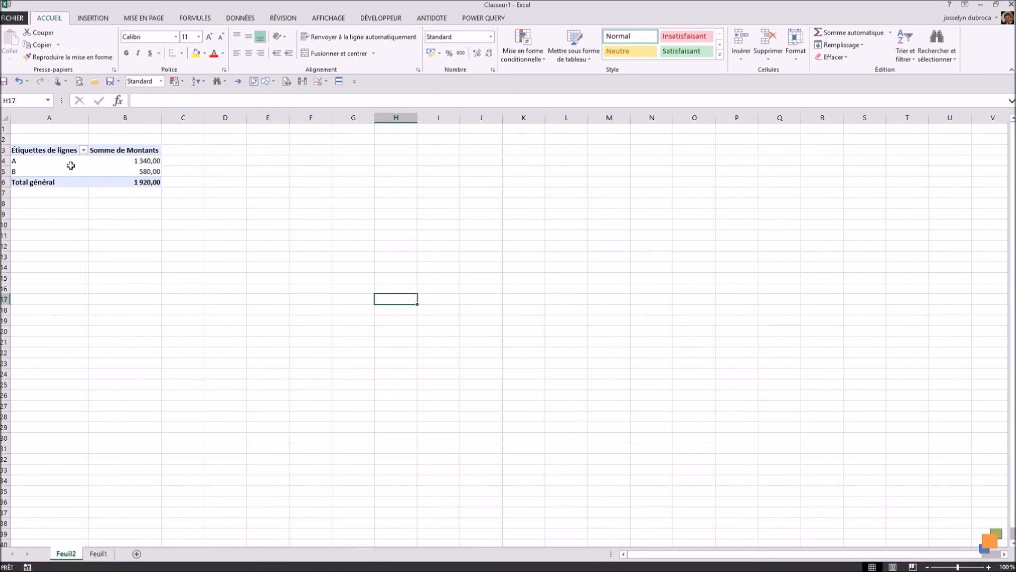
# Step: Rename the source data sheet Feuil1 as Données and the pivot table sheet Feuil2 as TCD
pyautogui.moveTo(131, 162)
pyautogui.click(101, 553)
pyautogui.write('Données')
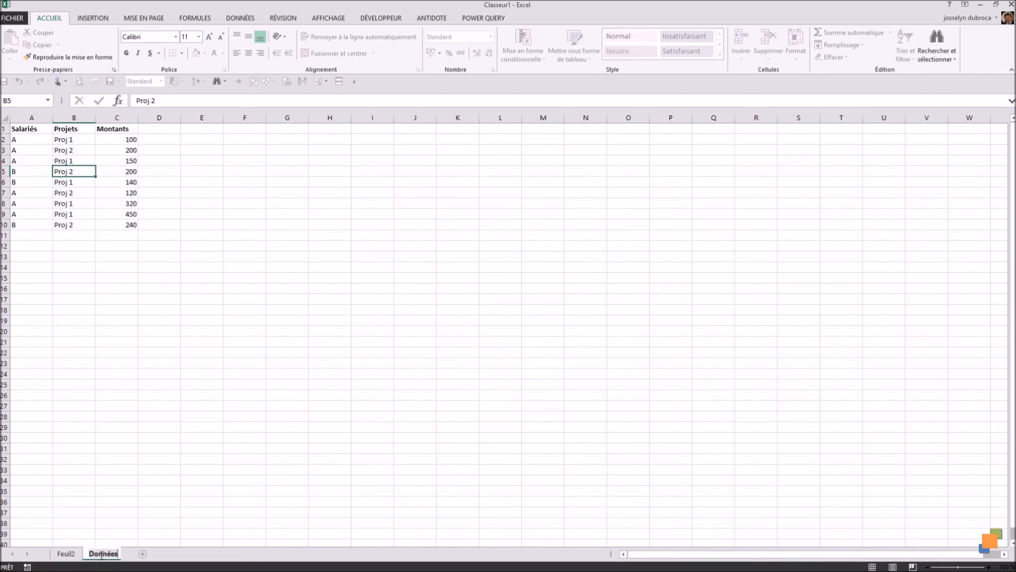
pyautogui.click(90, 510)
pyautogui.click(67, 554)
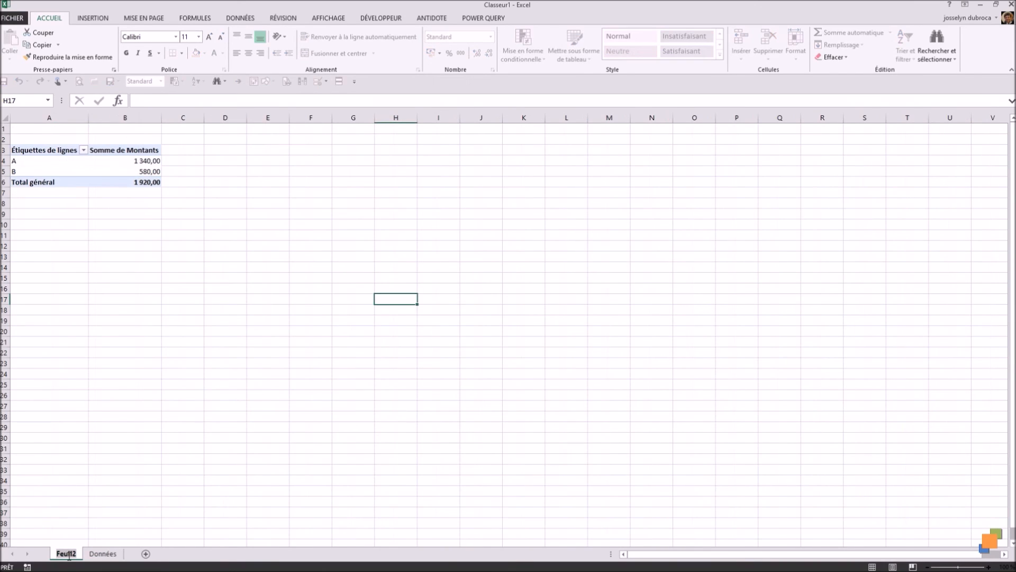
pyautogui.write('TCD')
pyautogui.click(144, 457)
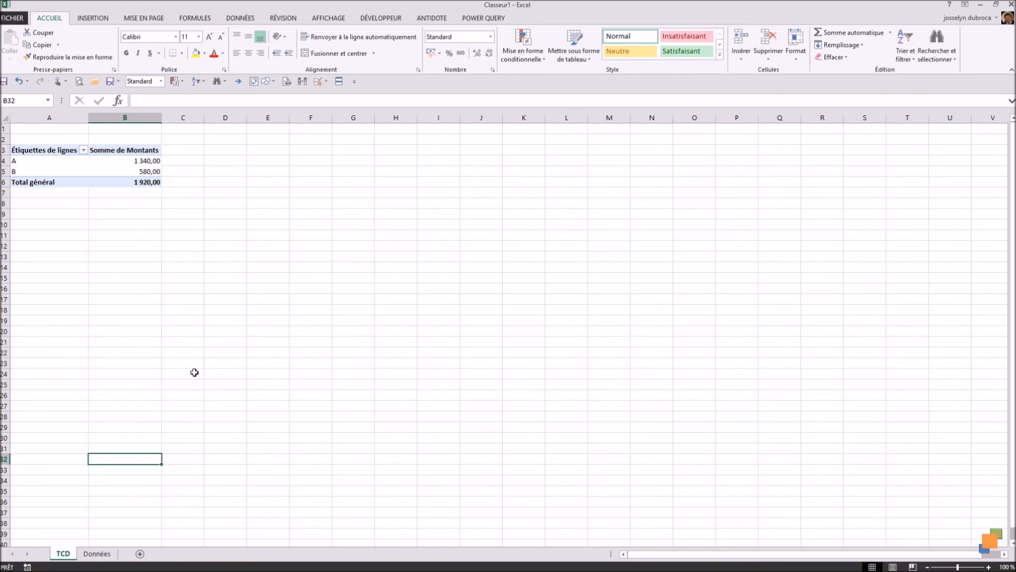
# Step: Refresh the pivot table on the TCD sheet from its value for employee A
pyautogui.click(110, 165)
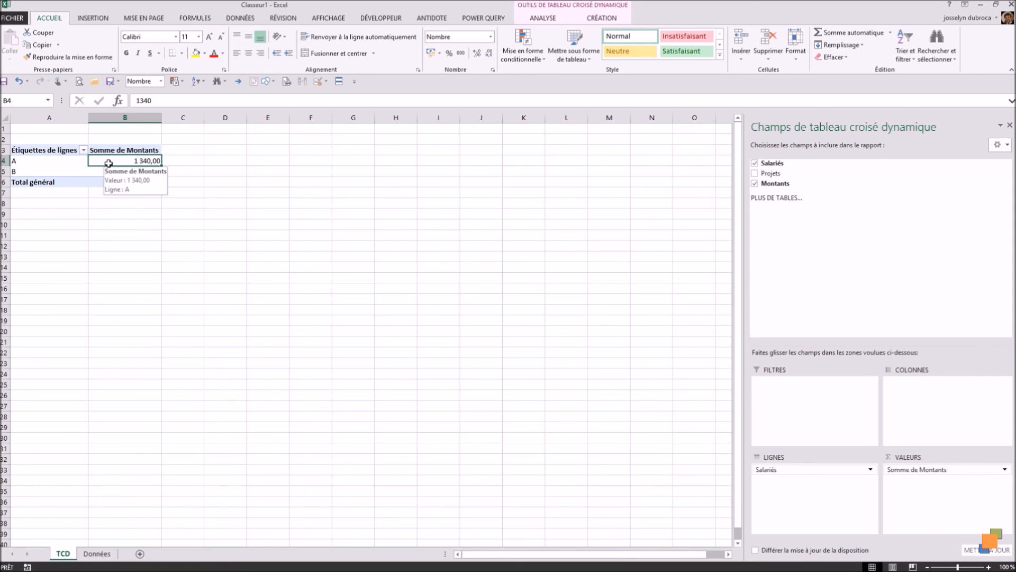
pyautogui.rightClick(108, 164)
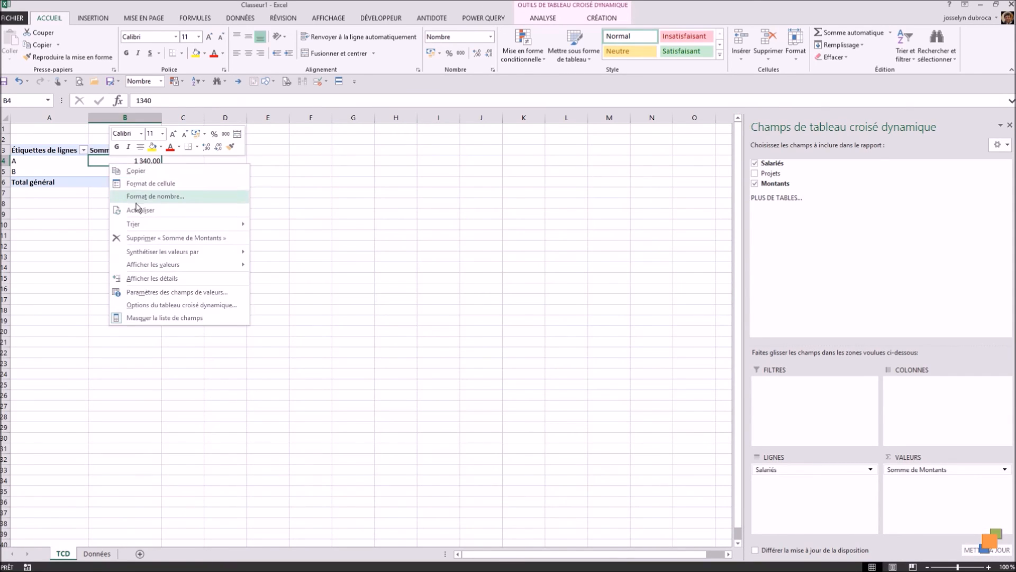
pyautogui.click(139, 210)
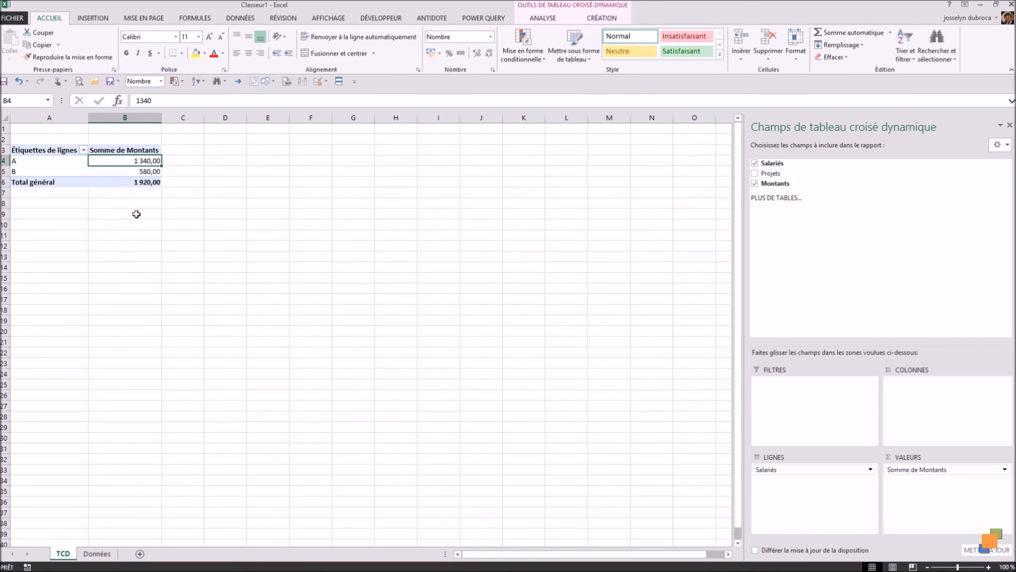
# Step: Set the amount in cell C2 of the Données sheet to 10000 and refresh the pivot table on TCD to include it
pyautogui.click(96, 554)
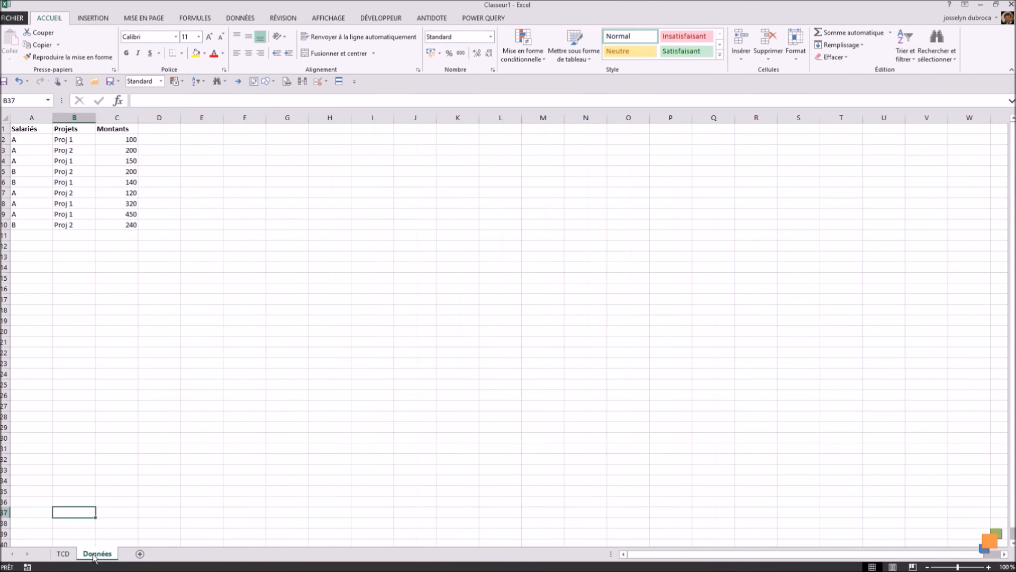
pyautogui.click(118, 140)
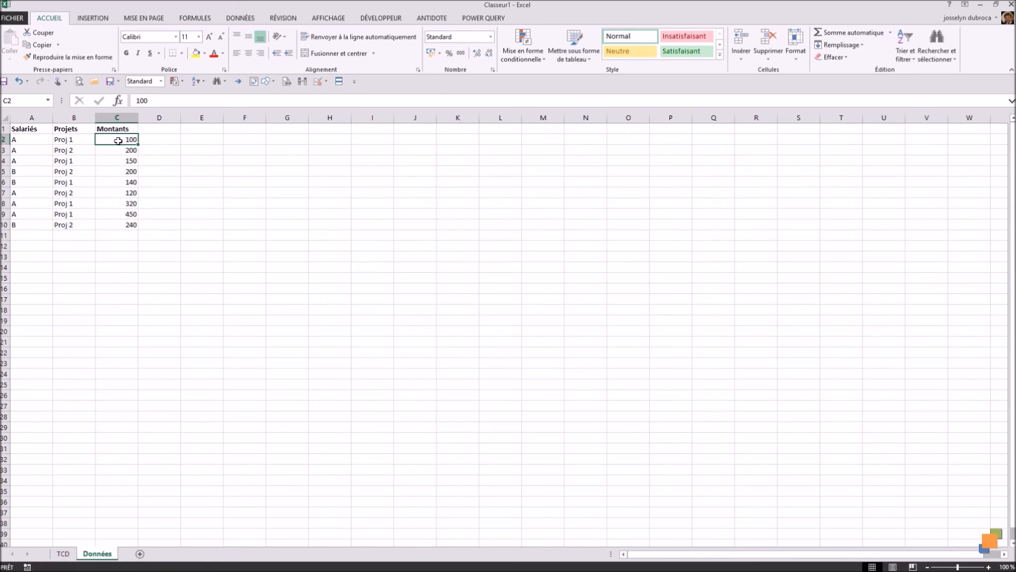
pyautogui.write('10000')
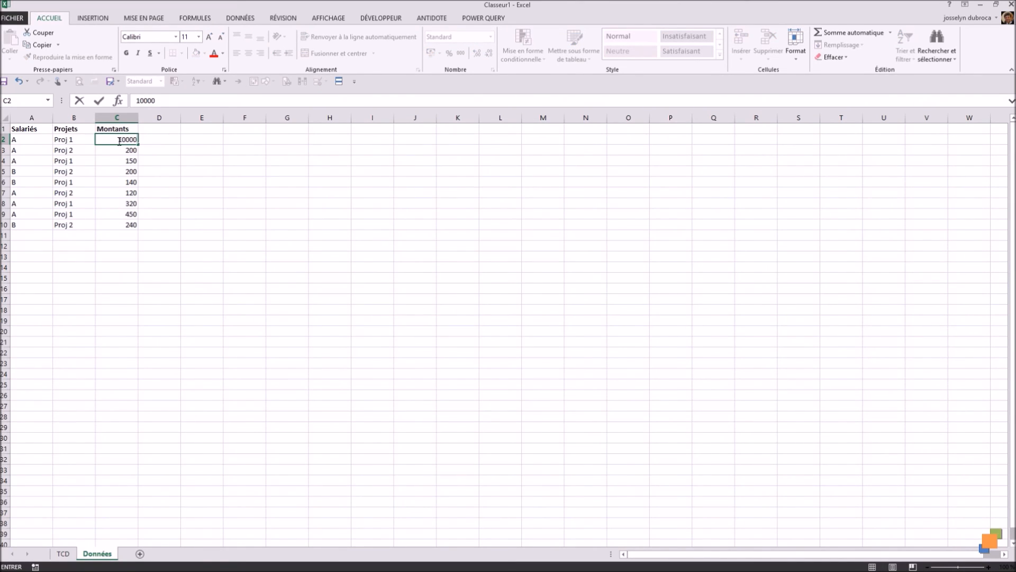
pyautogui.press('Return')
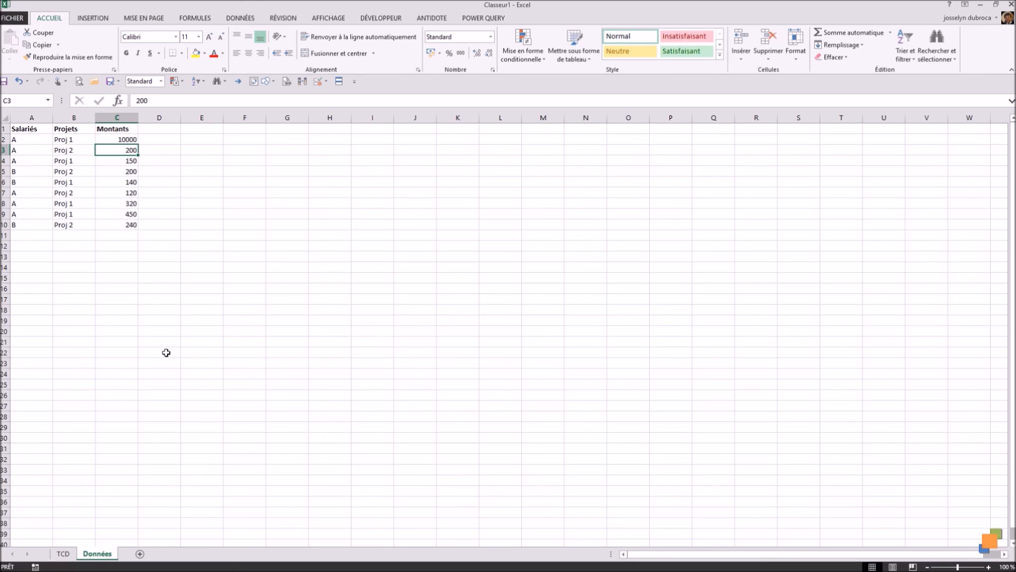
pyautogui.click(63, 554)
pyautogui.rightClick(135, 171)
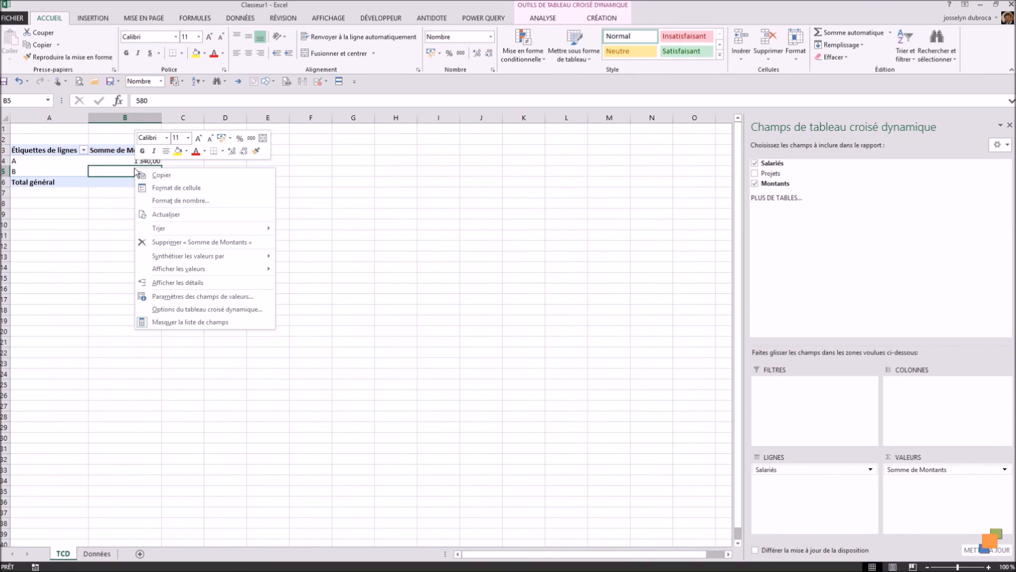
pyautogui.click(165, 214)
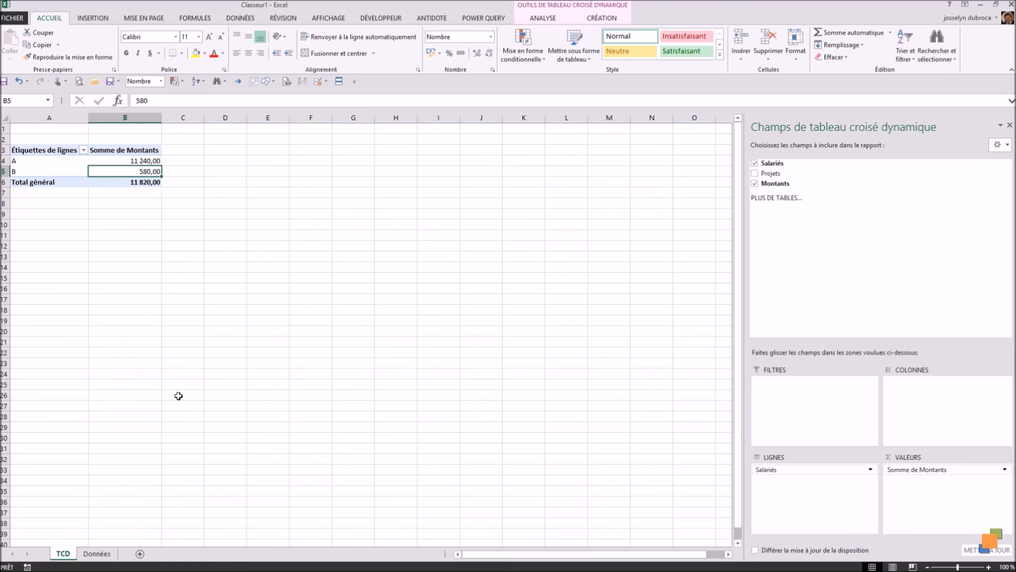
# Step: Enable Actualiser les données lors de l'ouverture du fichier in the pivot table's data options
pyautogui.rightClick(121, 176)
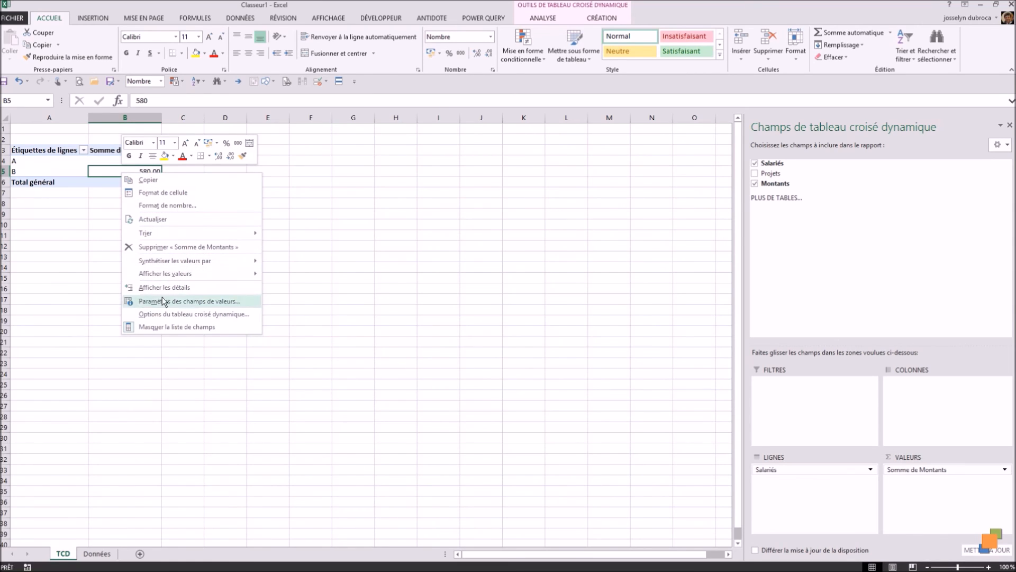
pyautogui.click(166, 315)
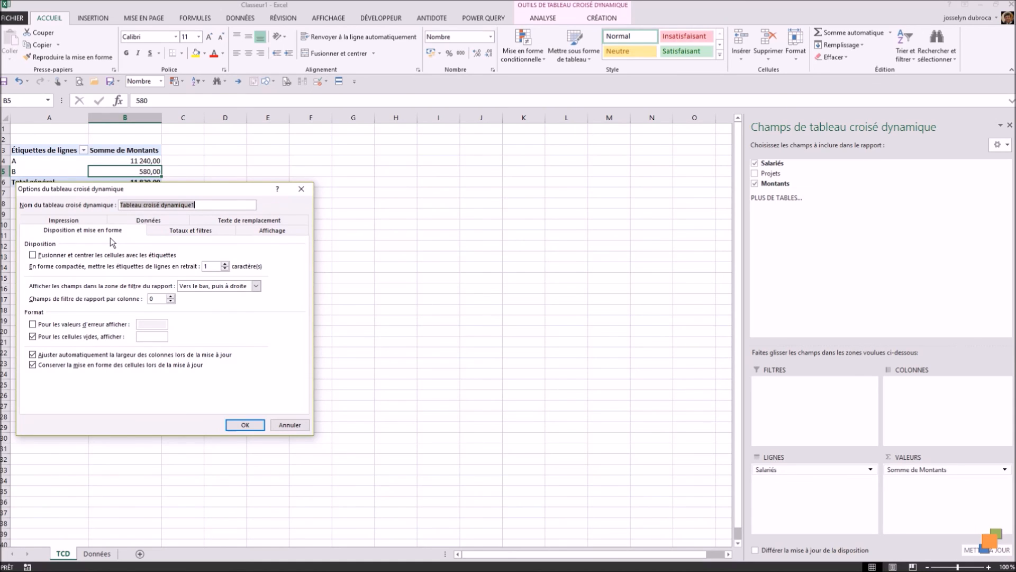
pyautogui.click(150, 224)
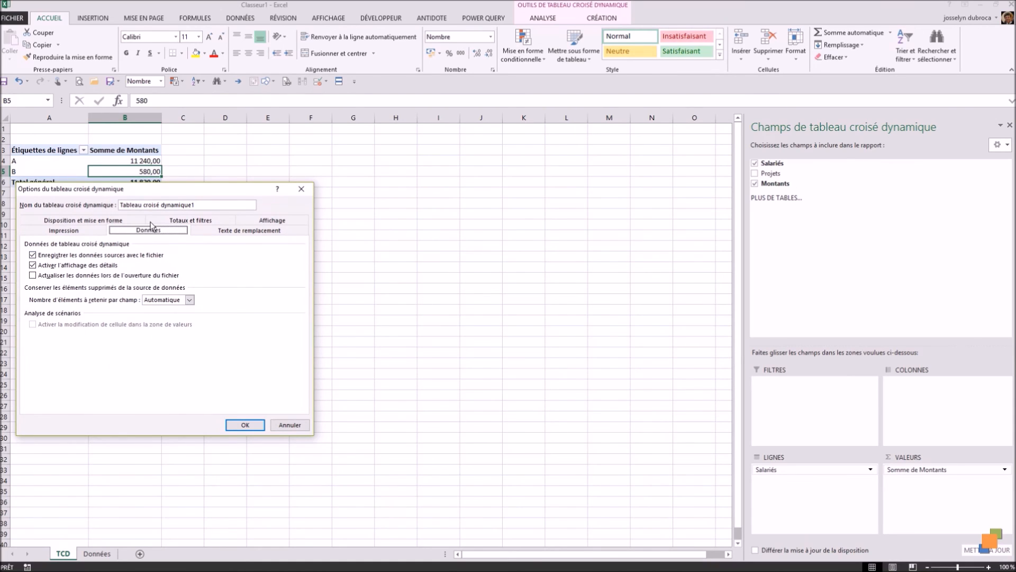
pyautogui.click(51, 277)
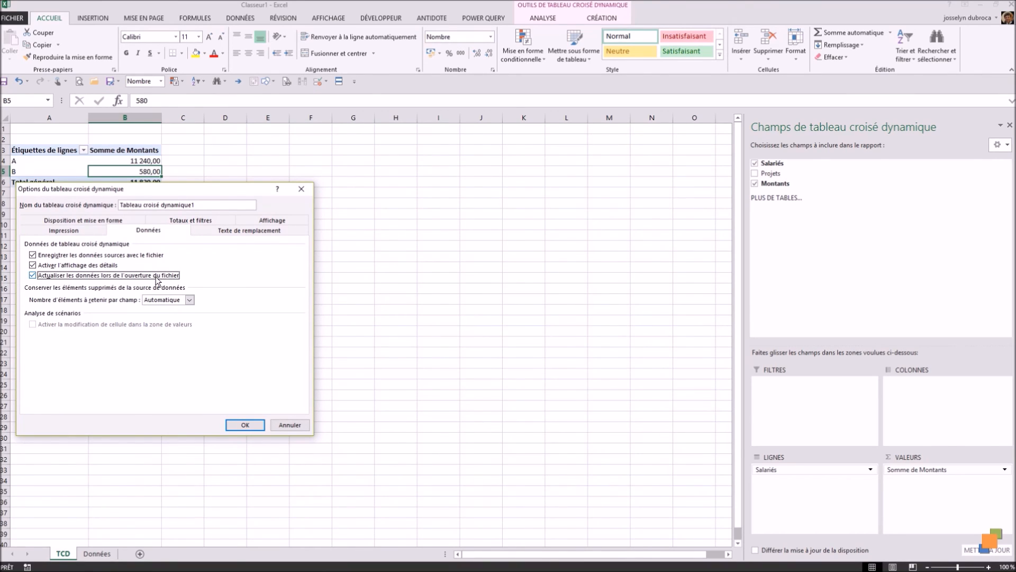
pyautogui.click(243, 425)
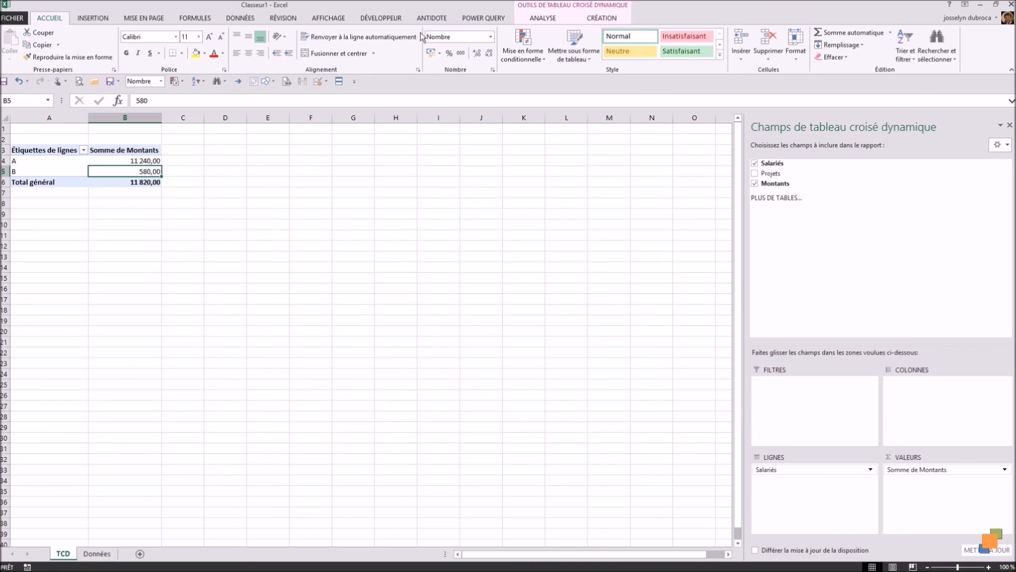
# Step: Record a macro named Macro1 in this workbook that refreshes the pivot table, and stop the recording
pyautogui.click(385, 22)
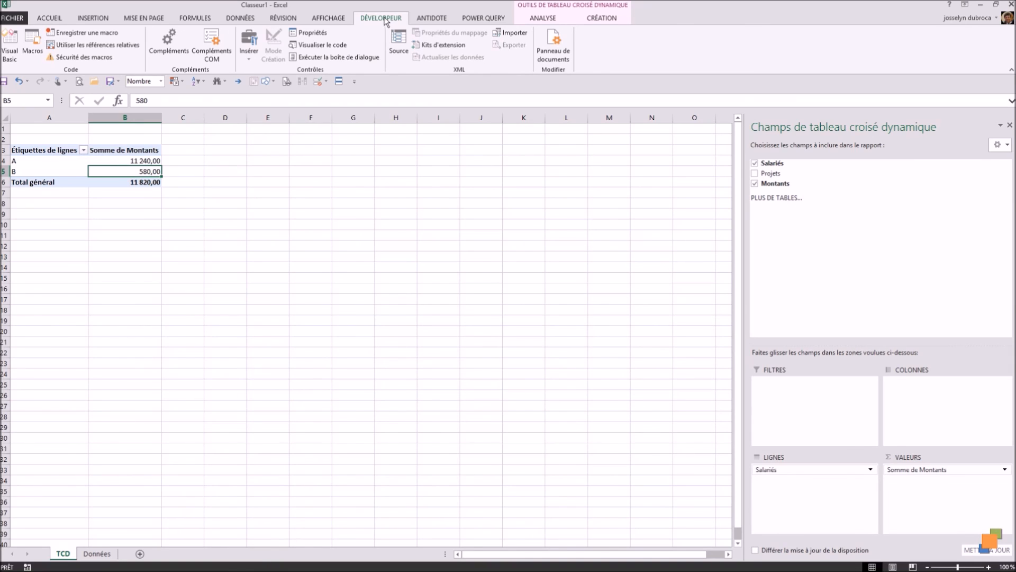
pyautogui.click(106, 33)
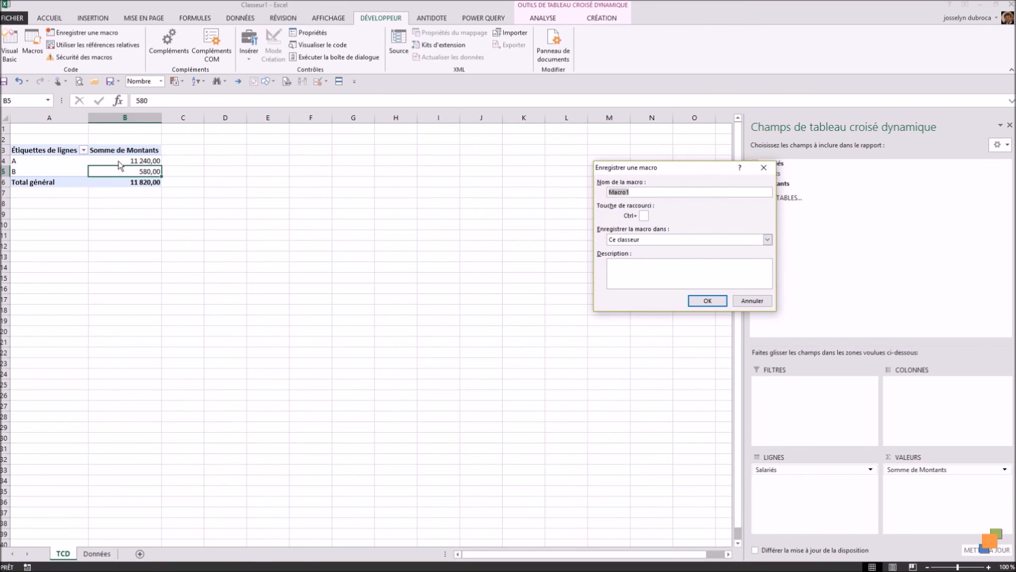
pyautogui.click(706, 301)
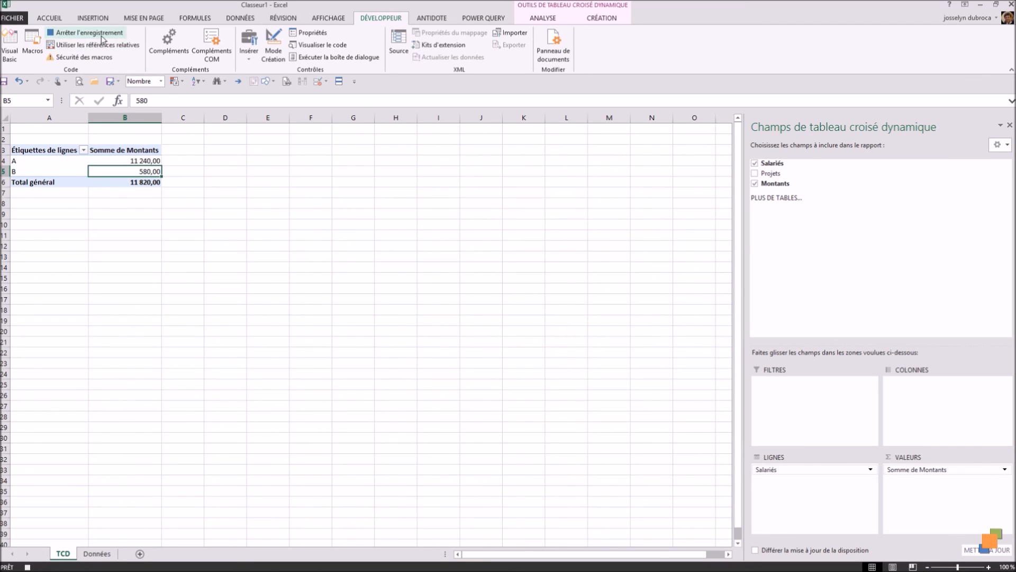
pyautogui.rightClick(133, 171)
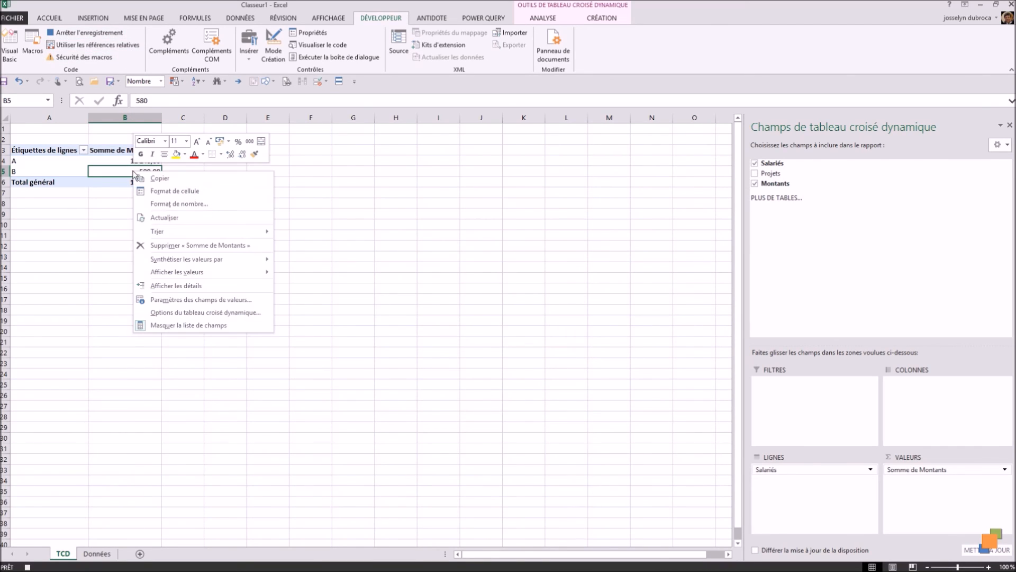
pyautogui.click(164, 217)
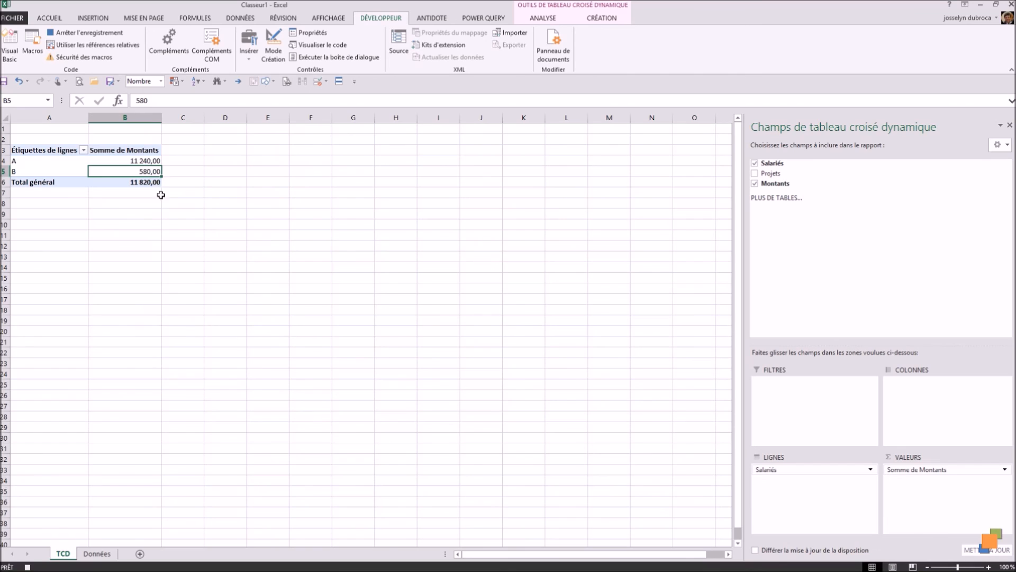
pyautogui.click(59, 34)
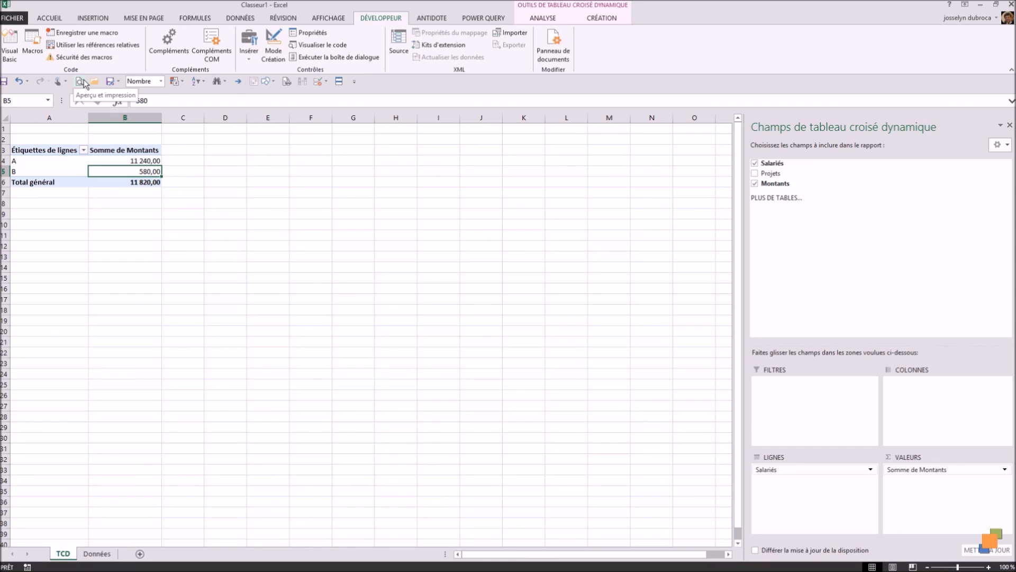
# Step: Check the pivot table's name in its options and close them without changes
pyautogui.rightClick(112, 172)
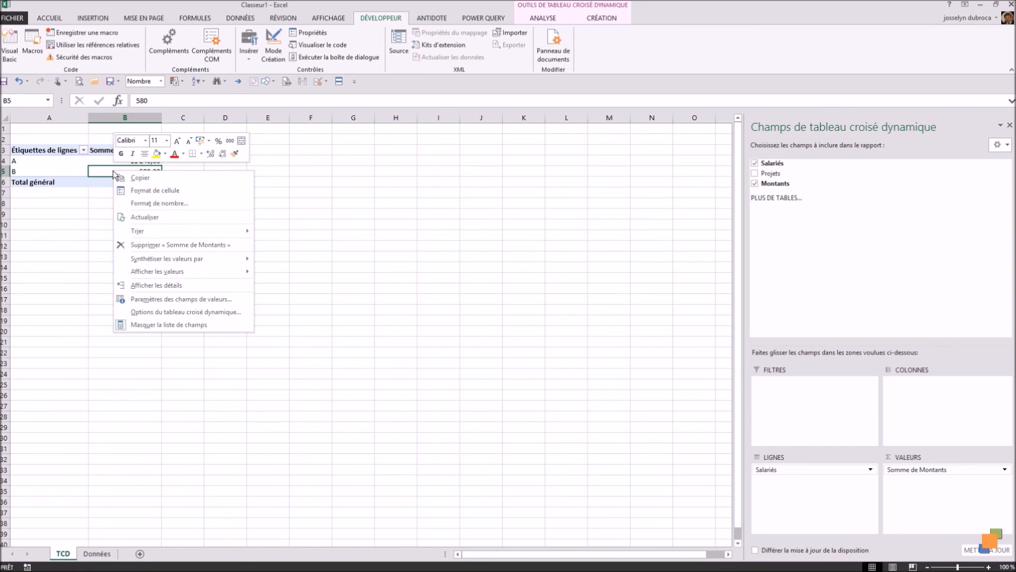
pyautogui.click(150, 313)
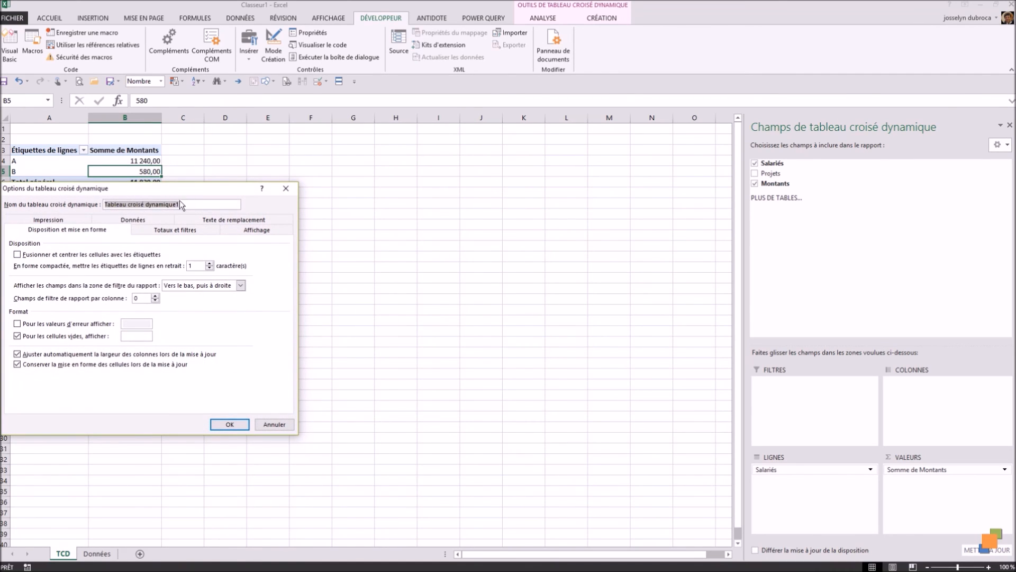
pyautogui.click(164, 205)
pyautogui.click(287, 189)
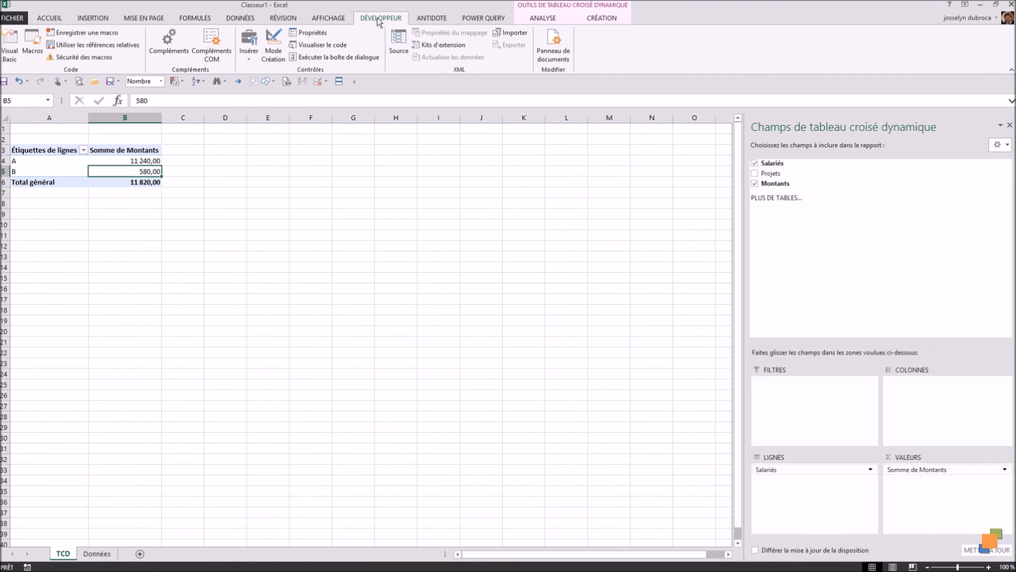
# Step: Open Module1 in the Visual Basic editor and select the recorded PivotCache.Refresh line in Macro1
pyautogui.click(10, 47)
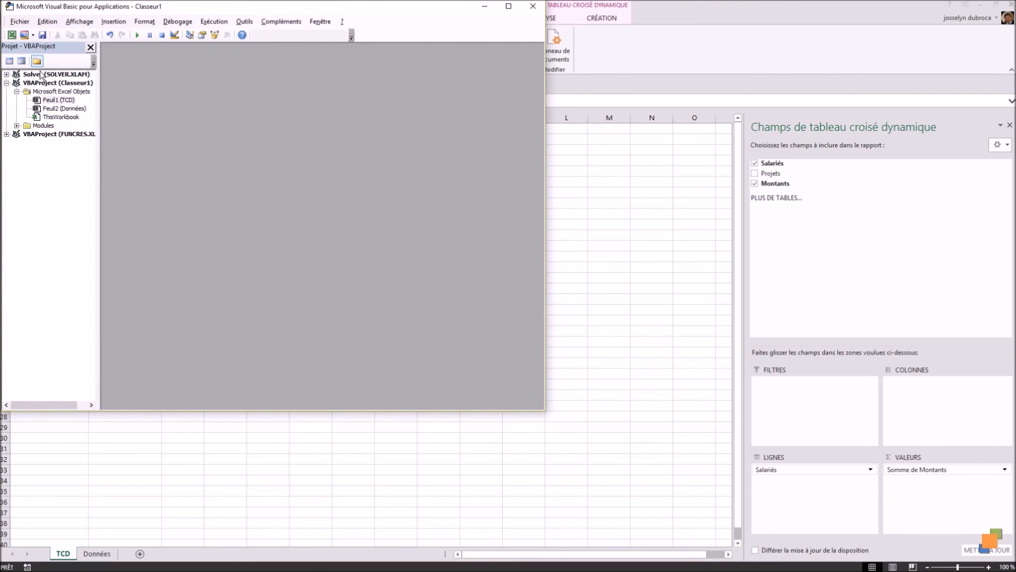
pyautogui.click(17, 125)
pyautogui.click(54, 135)
pyautogui.doubleClick(54, 134)
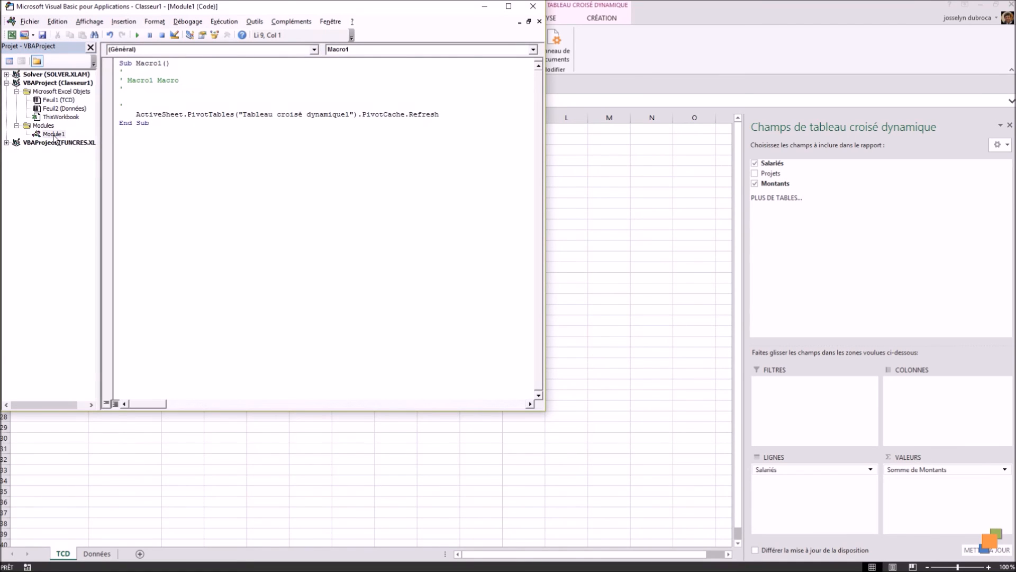
pyautogui.moveTo(475, 115); pyautogui.dragTo(138, 115)
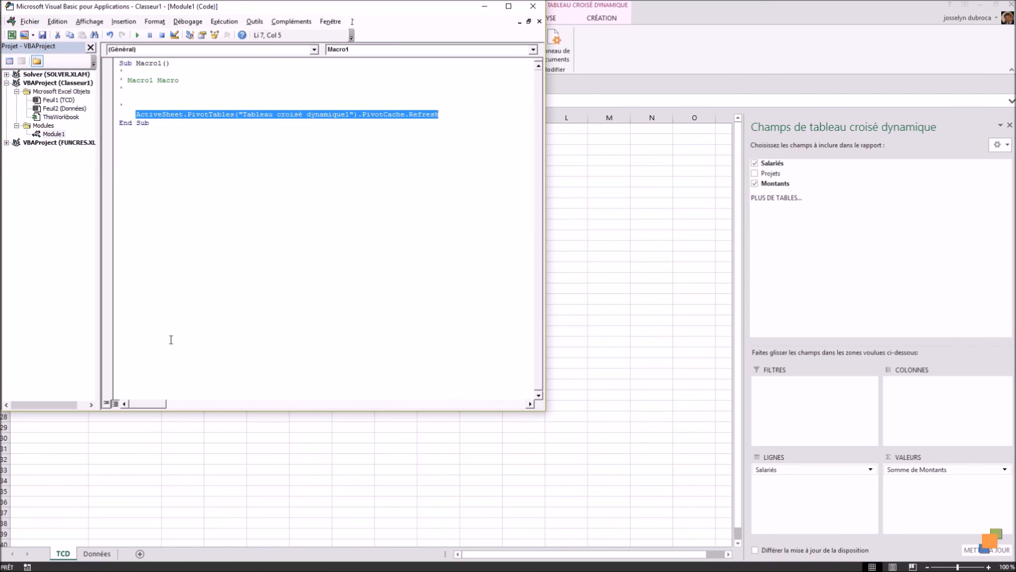
# Step: Open the code of the Feuil1 (TCD) sheet and choose the Worksheet object for its event procedures
pyautogui.click(59, 100)
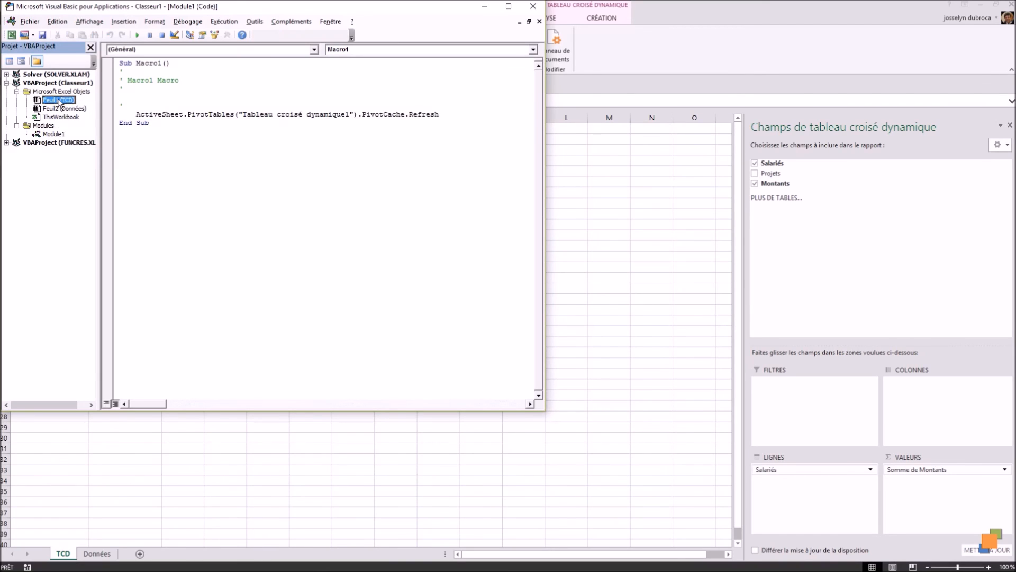
pyautogui.click(314, 49)
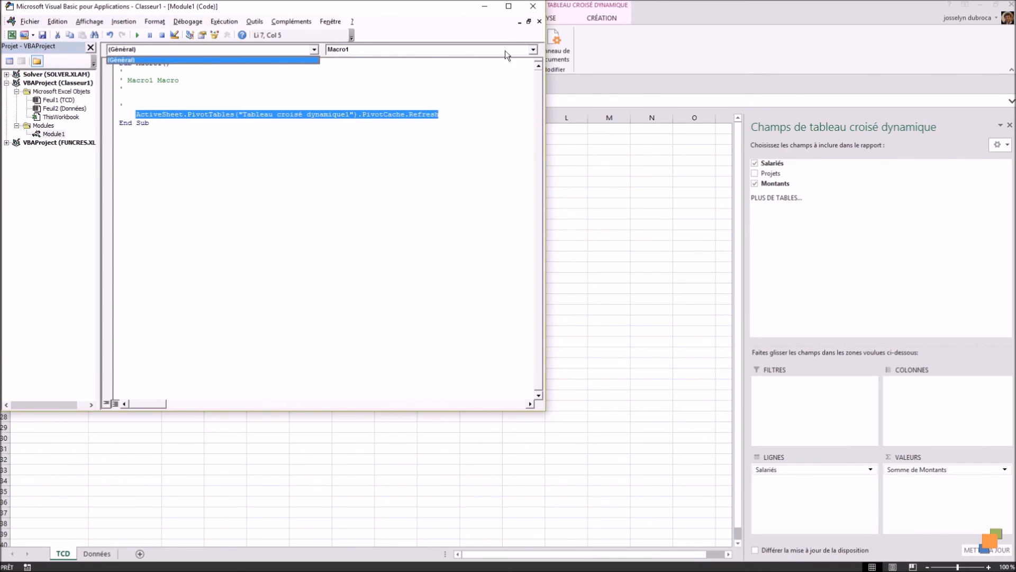
pyautogui.click(62, 108)
pyautogui.doubleClick(61, 102)
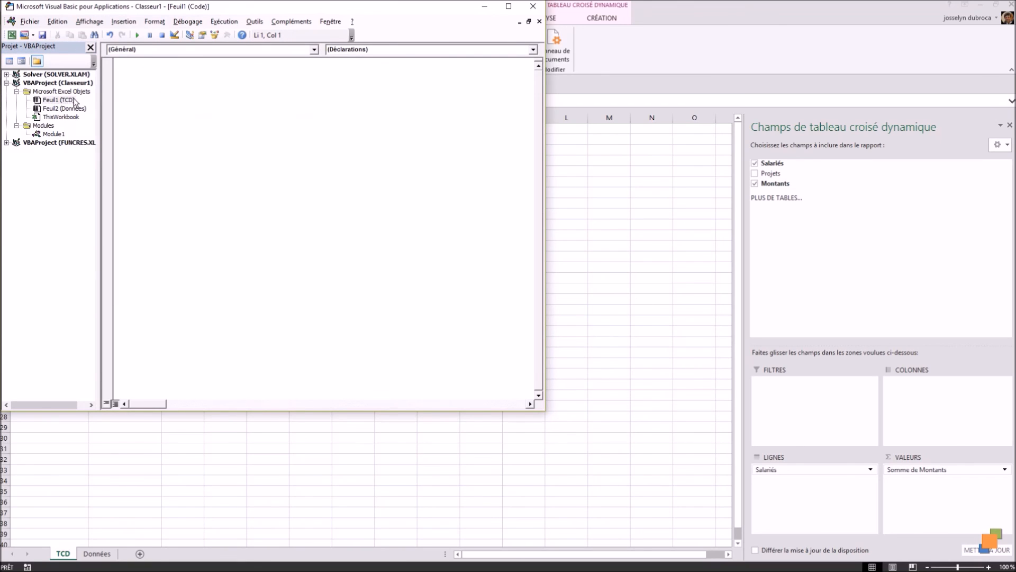
pyautogui.click(533, 49)
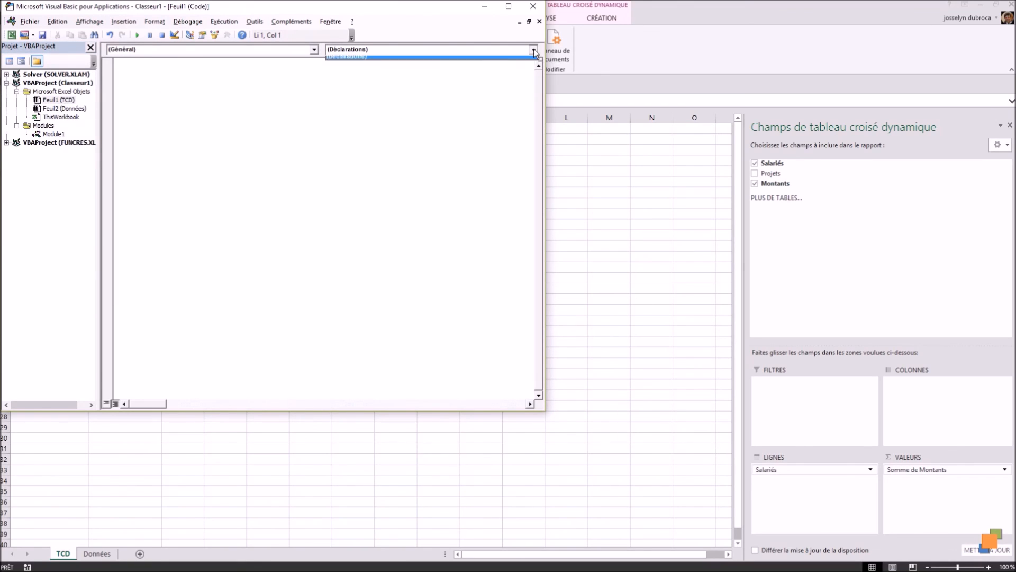
pyautogui.click(314, 51)
pyautogui.click(314, 51)
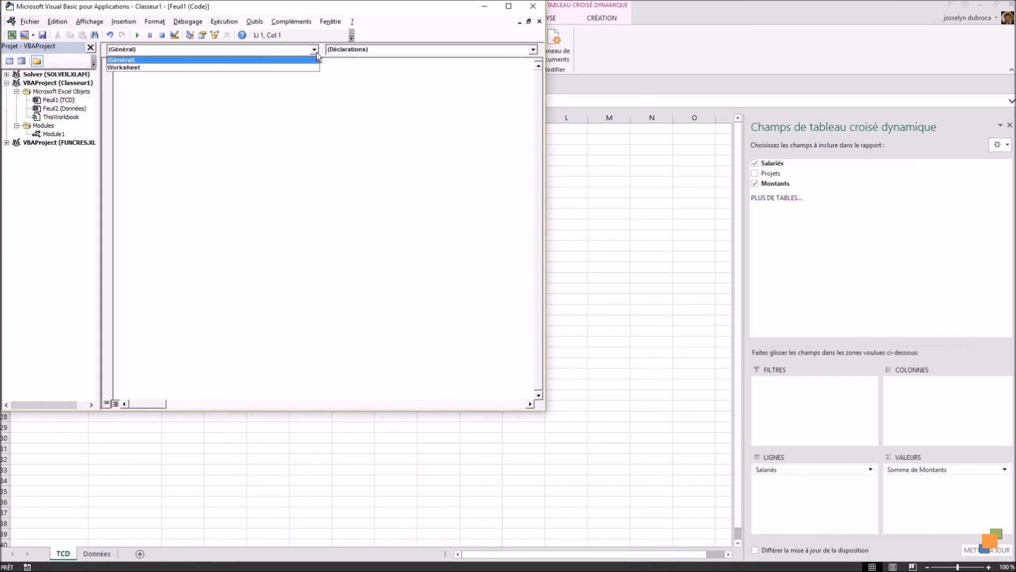
pyautogui.click(296, 68)
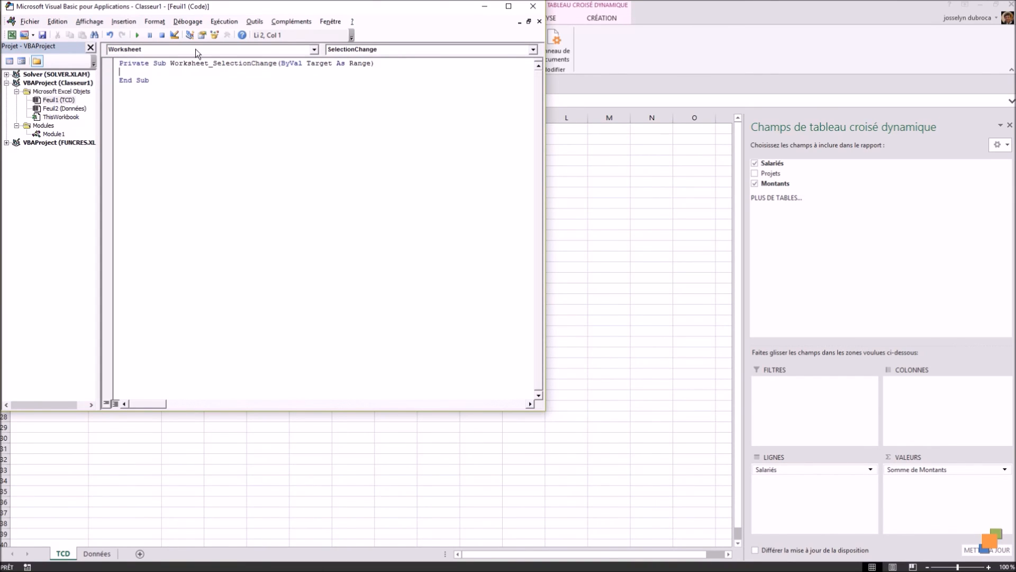
# Step: Add an empty Worksheet_Activate event procedure to the TCD sheet's code
pyautogui.click(533, 49)
pyautogui.moveTo(535, 103); pyautogui.dragTo(533, 74)
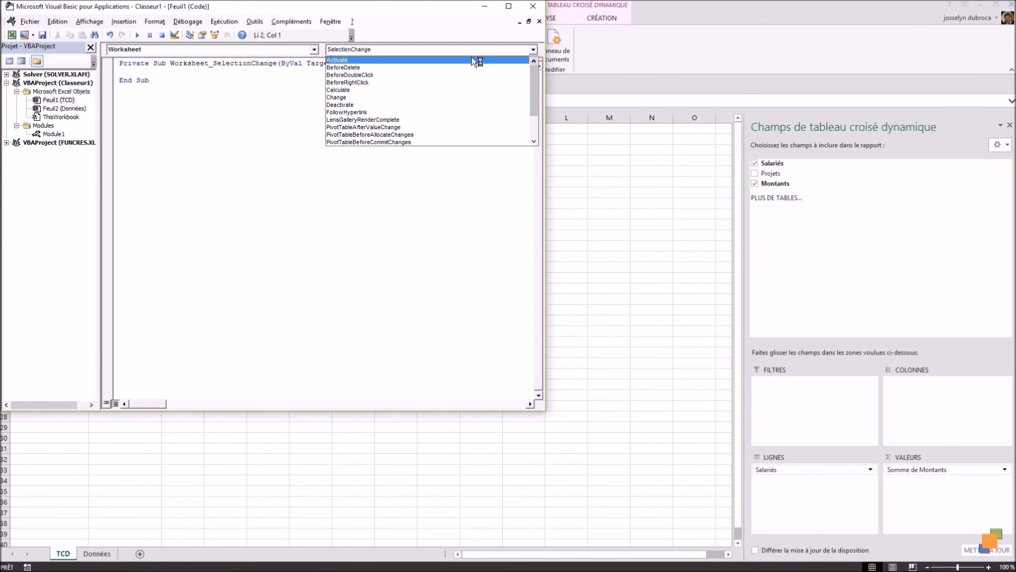
pyautogui.click(468, 59)
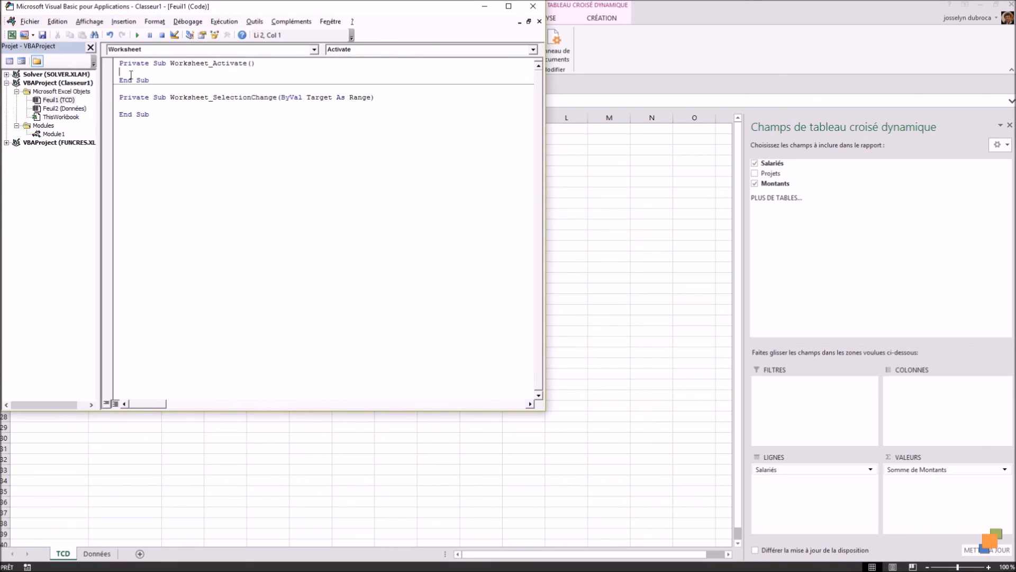
# Step: Copy the PivotCache.Refresh line for "Tableau croisé dynamique1" from Module1 into the TCD sheet's Worksheet_Activate procedure
pyautogui.click(56, 134)
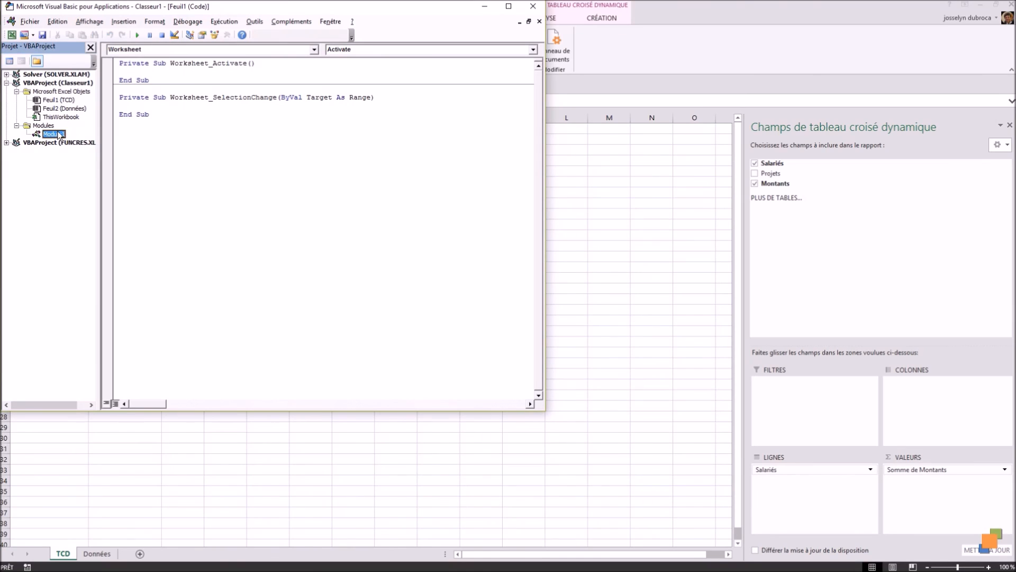
pyautogui.doubleClick(56, 134)
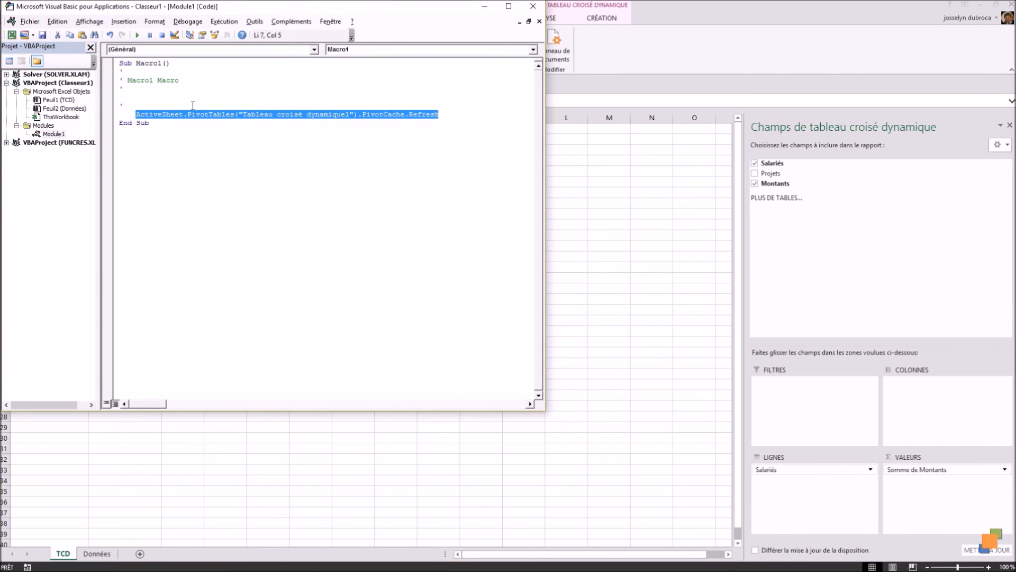
pyautogui.doubleClick(57, 103)
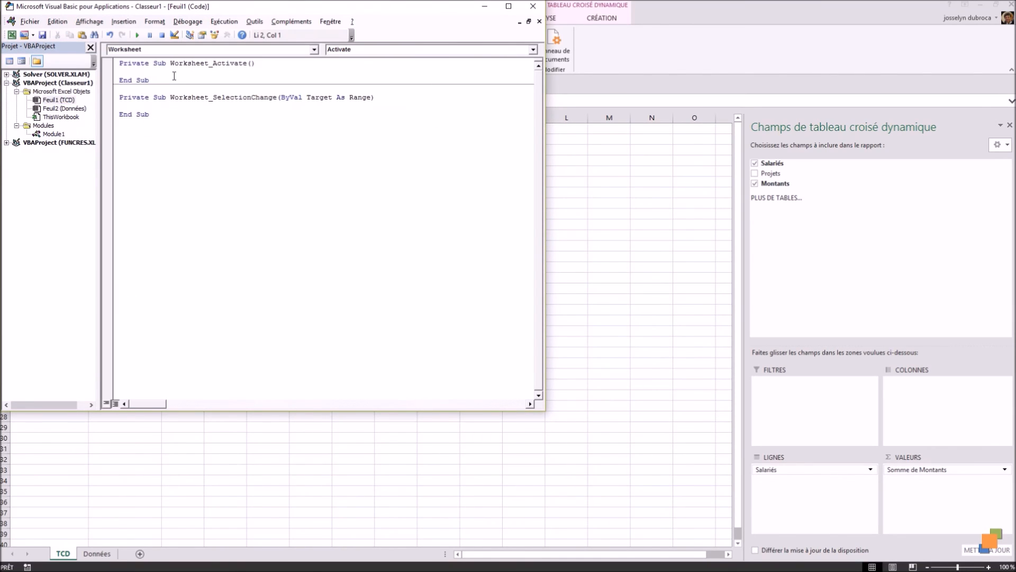
pyautogui.write('ActiveSheet.PivotTables("Tableau croisé dynamique1").PivotCache.Refresh')
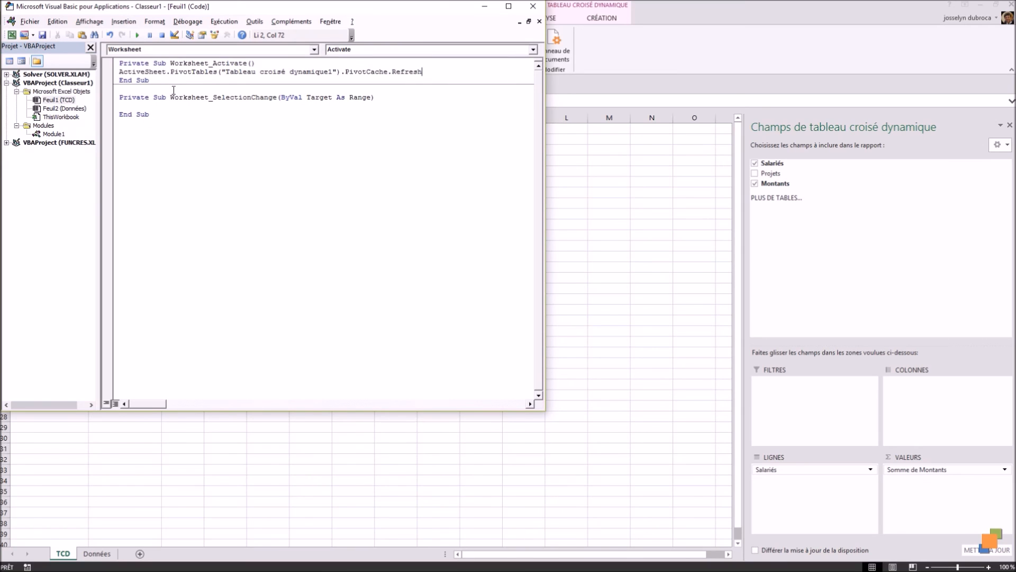
# Step: Delete the empty Worksheet_SelectionChange procedure from the TCD sheet's code and close the Visual Basic editor
pyautogui.moveTo(150, 114); pyautogui.dragTo(118, 92)
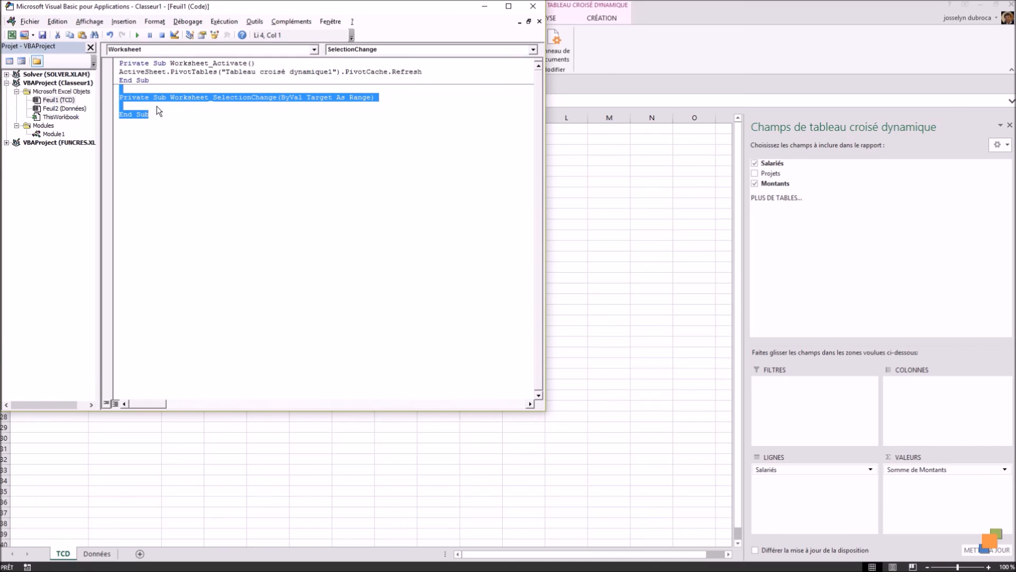
pyautogui.press('Delete')
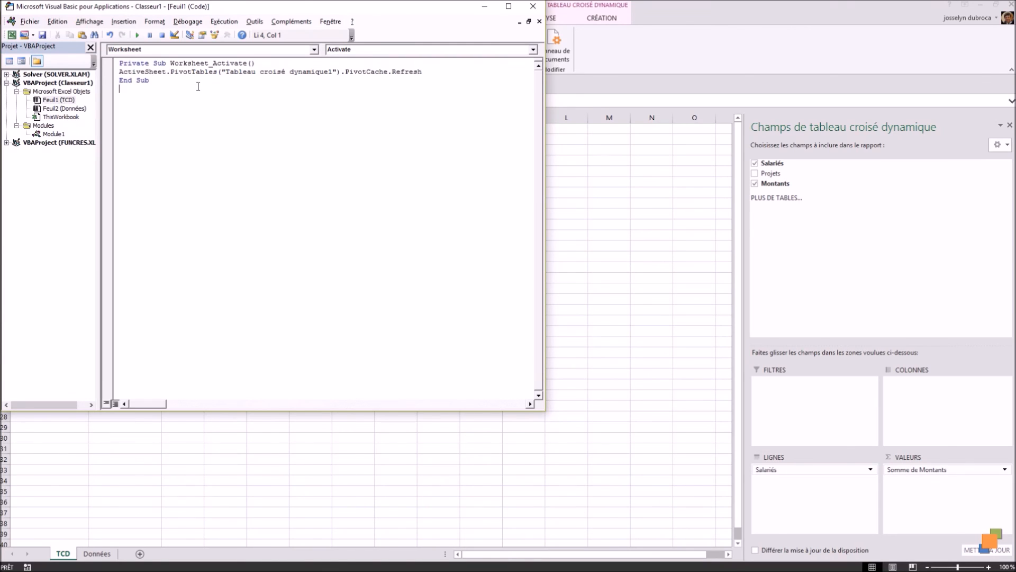
pyautogui.click(532, 6)
pyautogui.click(398, 298)
# Step: Set cell C3 of the Données sheet to 20000 and return to the TCD sheet to check the pivot table
pyautogui.click(97, 554)
pyautogui.click(70, 554)
pyautogui.click(82, 555)
pyautogui.click(63, 554)
pyautogui.click(89, 556)
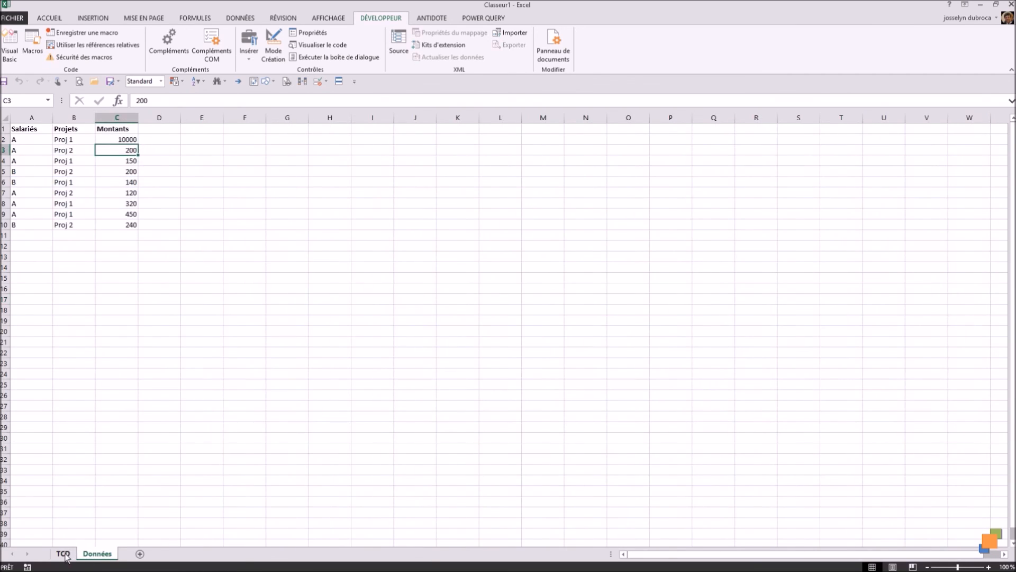
pyautogui.click(63, 554)
pyautogui.click(96, 555)
pyautogui.write('20000')
pyautogui.press('Return')
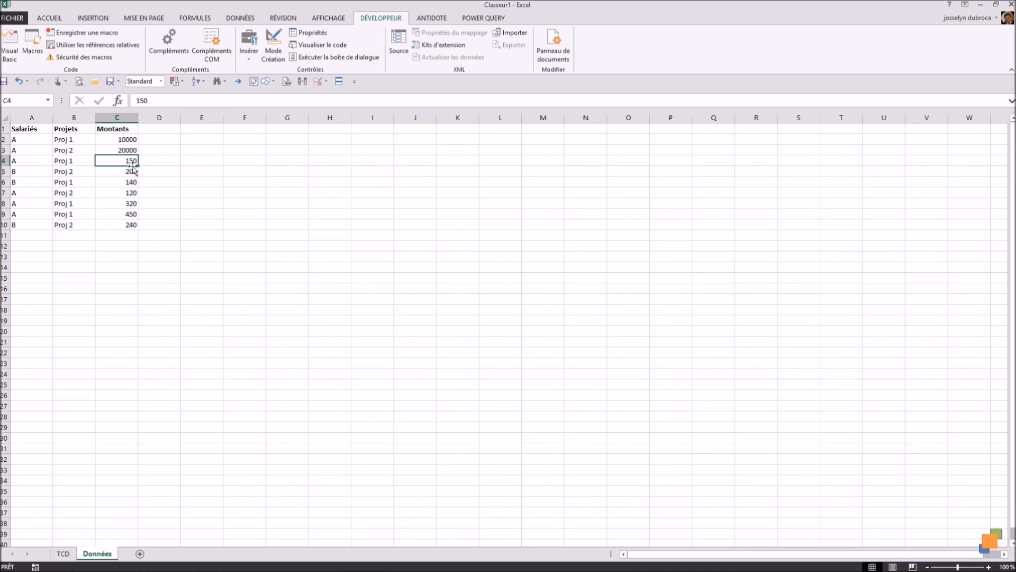
pyautogui.click(64, 554)
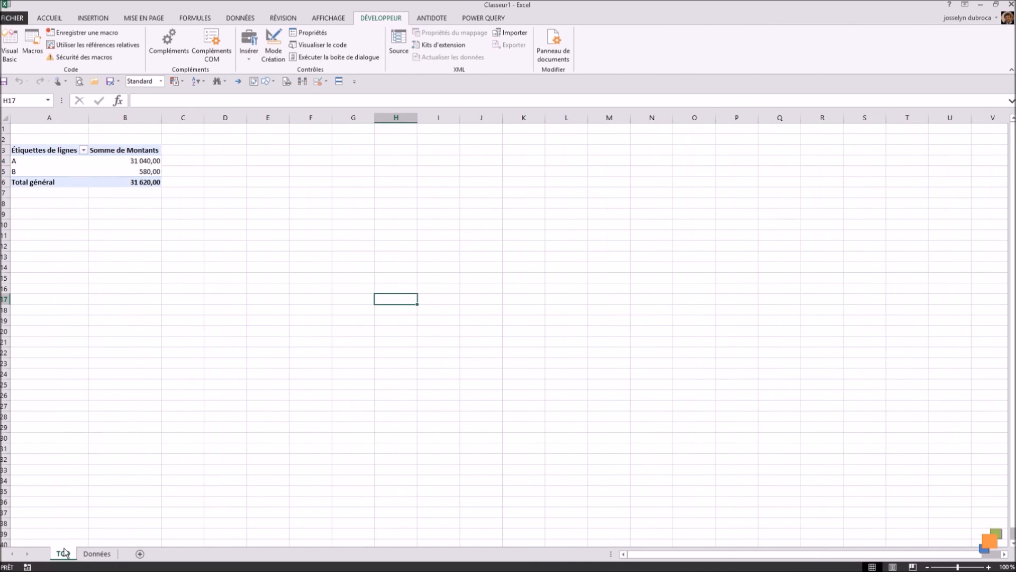
pyautogui.moveTo(135, 161)
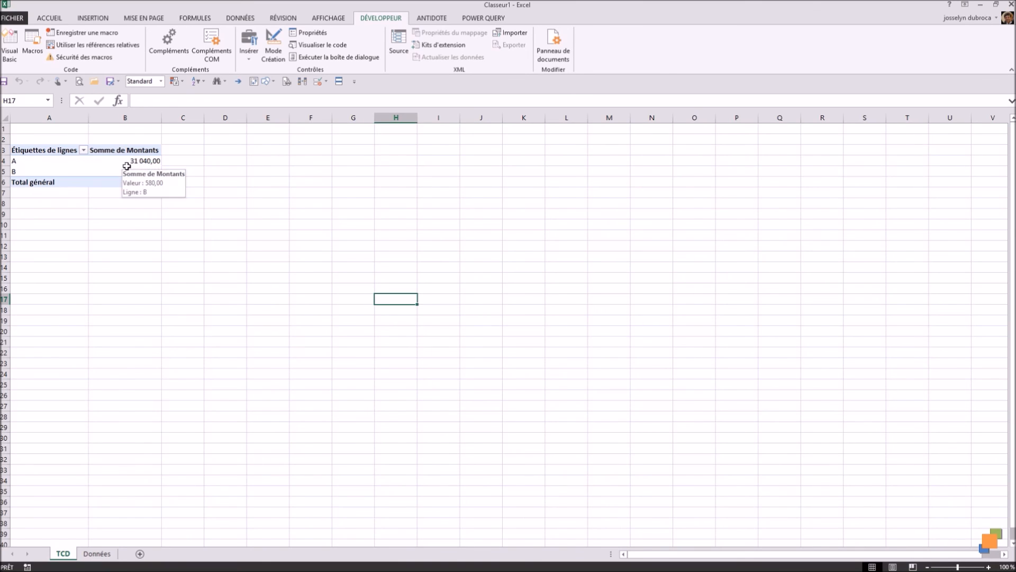
# Step: Set employee B's amount in cell C5 of the Données sheet to 20000 and reactivate the TCD sheet
pyautogui.rightClick(128, 170)
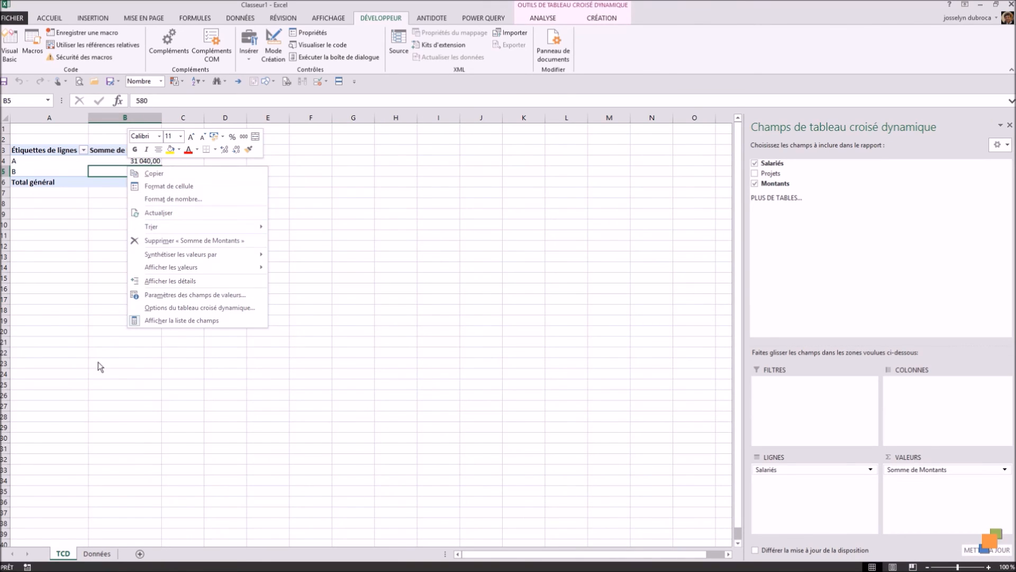
pyautogui.press('Escape')
pyautogui.click(97, 553)
pyautogui.click(131, 172)
pyautogui.write('20000')
pyautogui.press('Return')
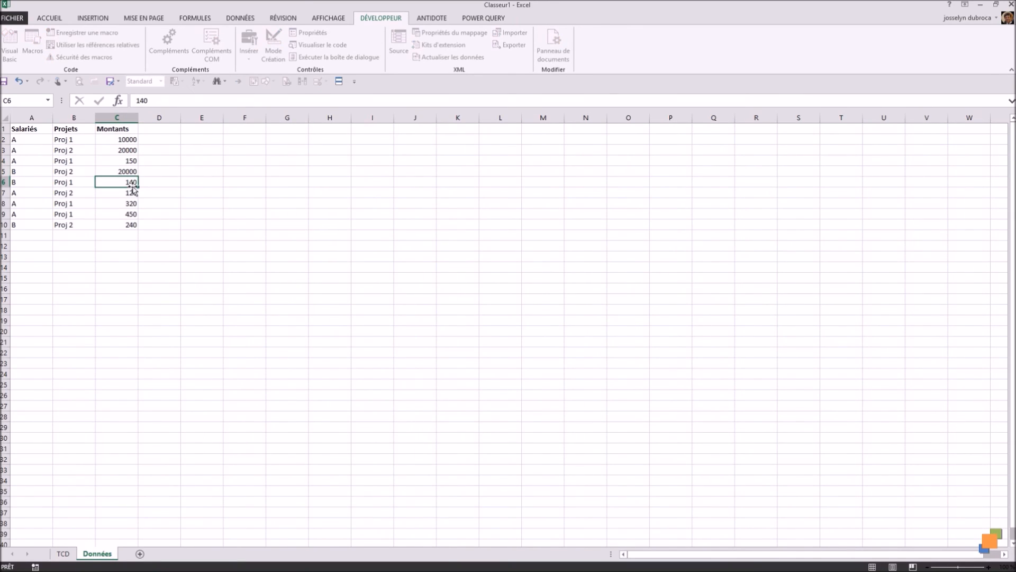
pyautogui.click(66, 553)
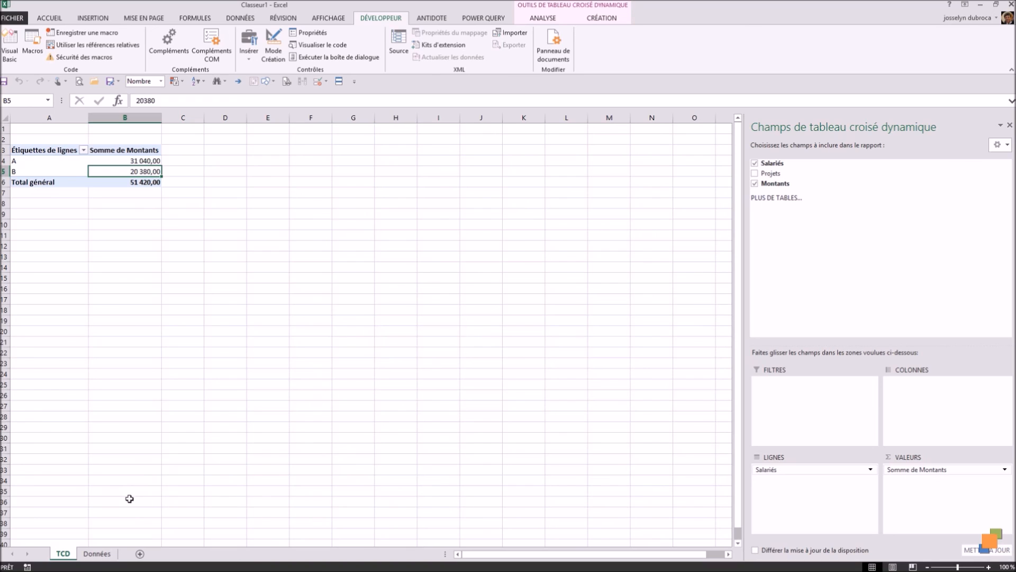
# Step: Duplicate the Données sheet after itself and rename the copy Données (USD)
pyautogui.keyDown('ctrl'); pyautogui.click(98, 554); pyautogui.keyUp('ctrl')
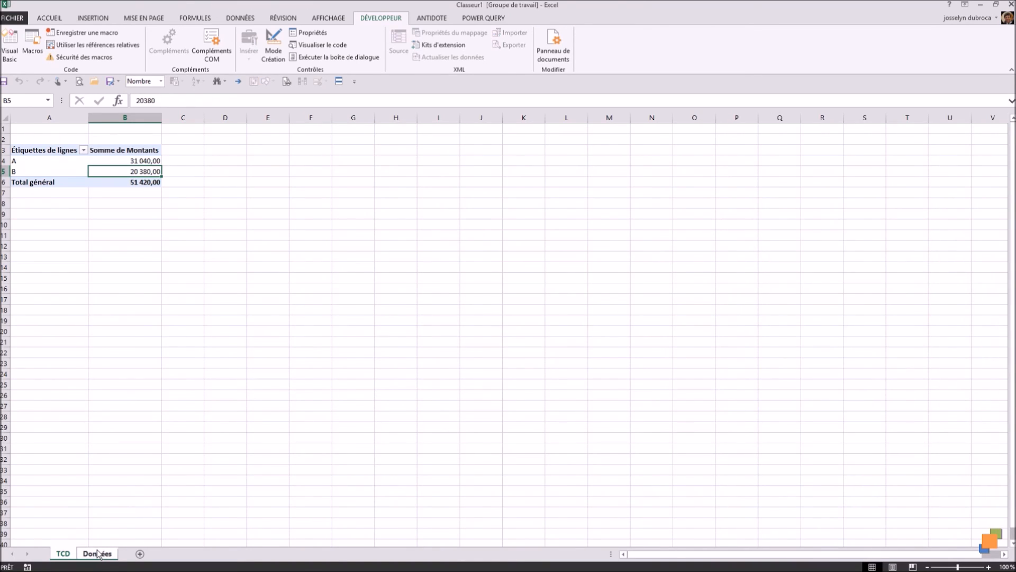
pyautogui.click(102, 524)
pyautogui.click(101, 554)
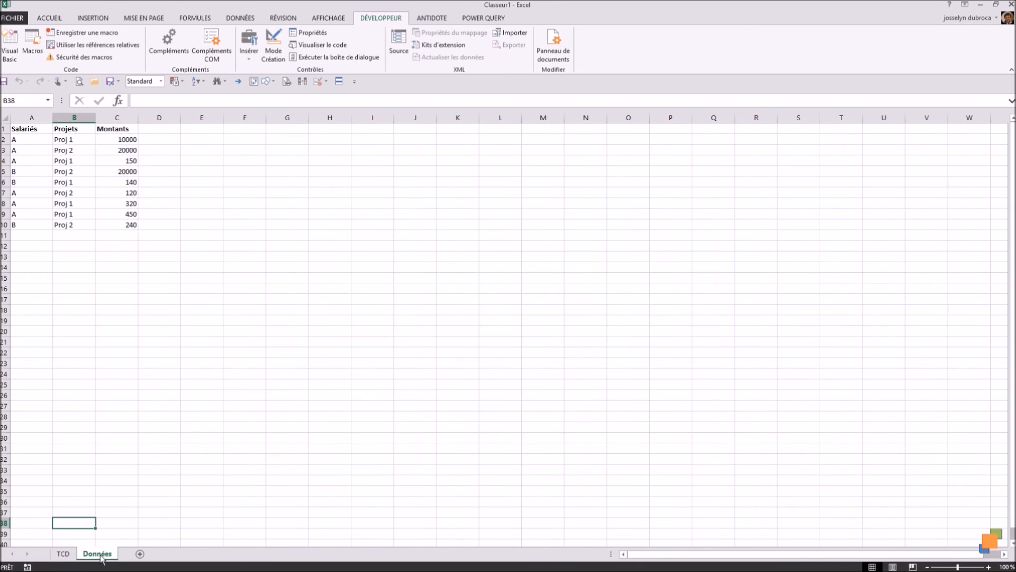
pyautogui.moveTo(101, 555); pyautogui.dragTo(141, 554)
pyautogui.doubleClick(155, 554)
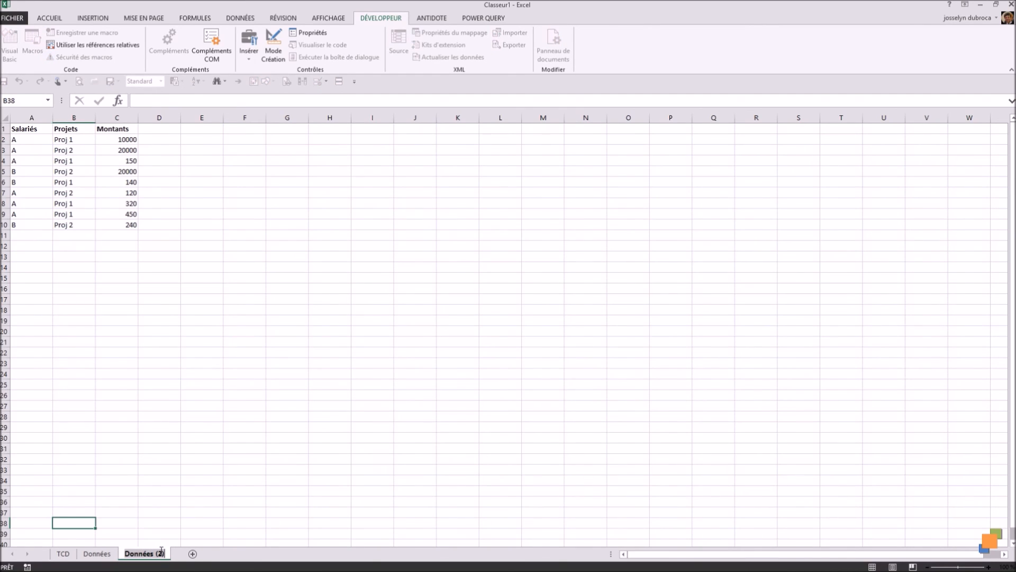
pyautogui.press('BackSpace')
pyautogui.write('USD')
pyautogui.press('Return')
pyautogui.click(261, 422)
# Step: Enter the conversion rate 1,2 in cell E1 of the Données (USD) sheet
pyautogui.click(206, 130)
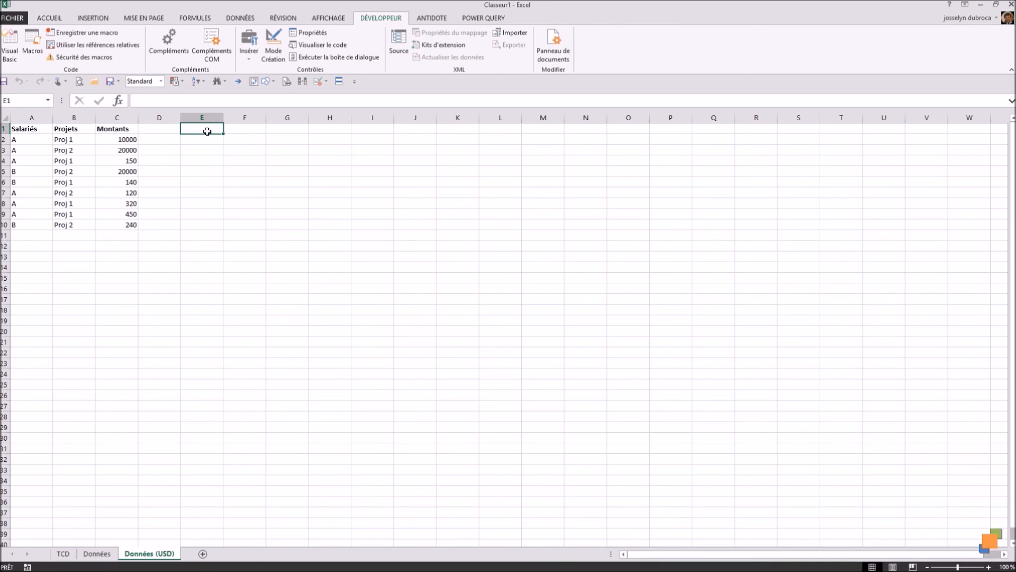
pyautogui.write('1,2')
pyautogui.press('Return')
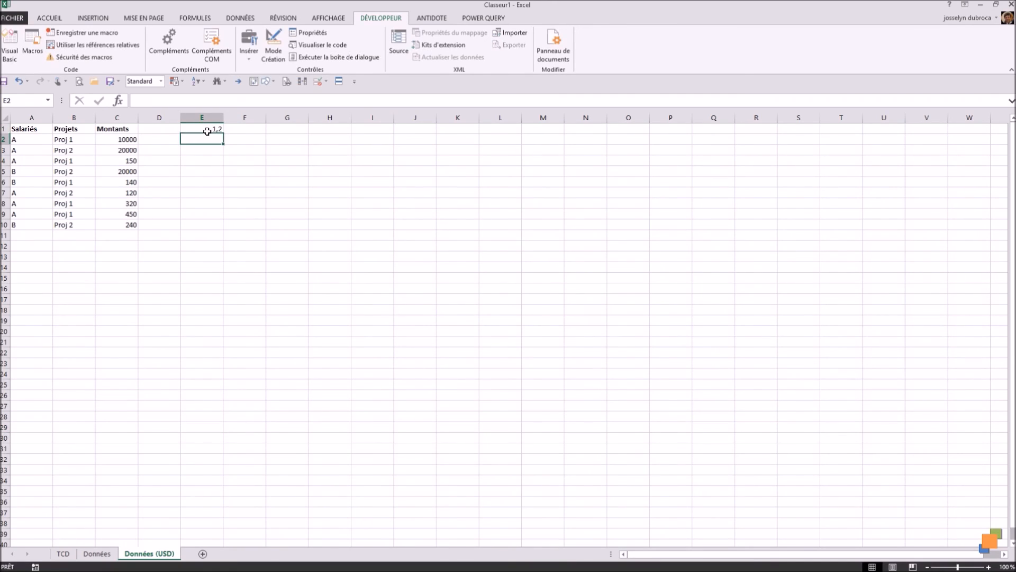
# Step: Enter the formula +Données!C2*'Données (USD)'!$E$1 in cell C2 of the Données (USD) sheet
pyautogui.press('Left')
pyautogui.press('Left')
pyautogui.write('+')
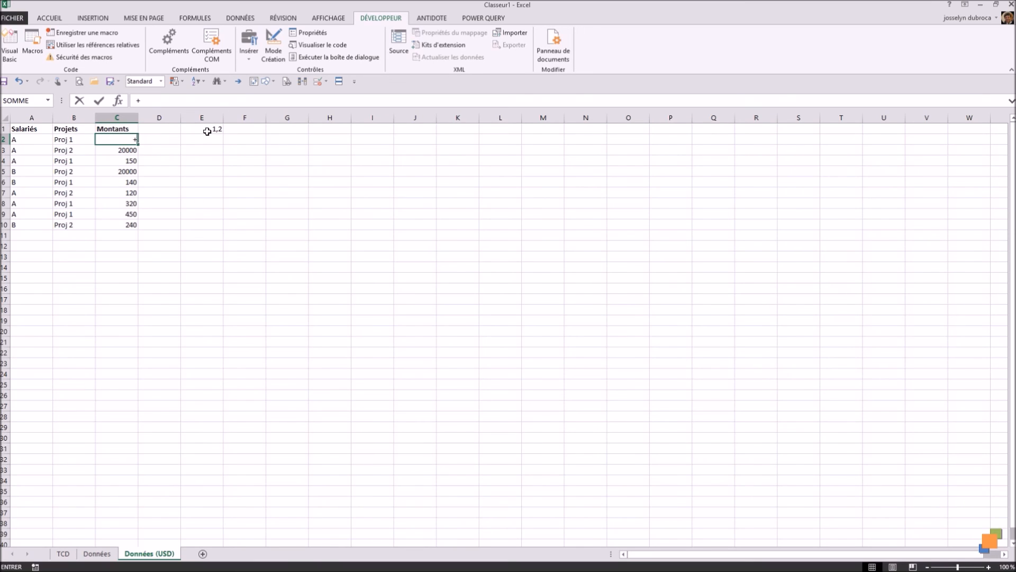
pyautogui.scroll(-1, 239, 263)
pyautogui.click(98, 553)
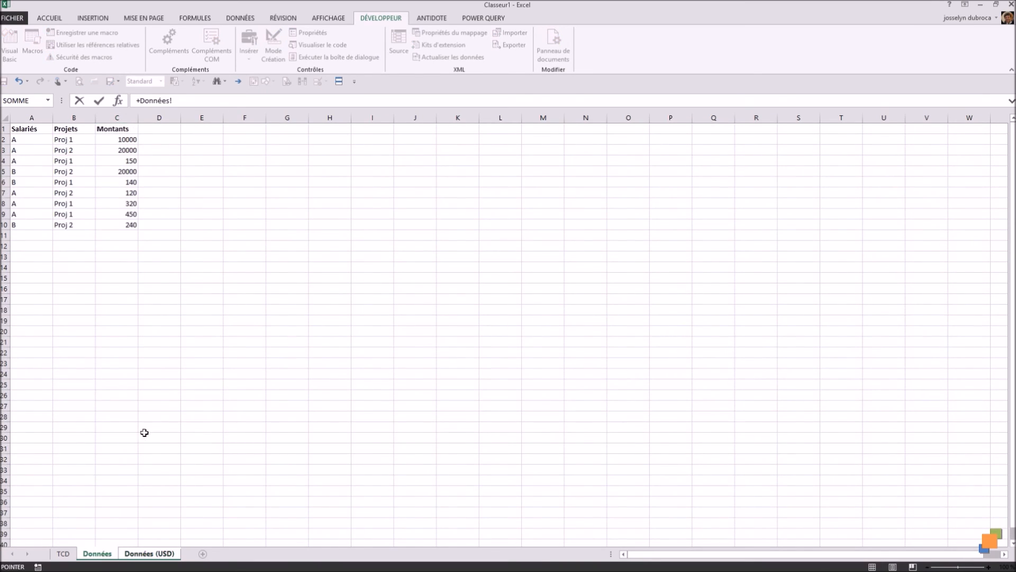
pyautogui.click(127, 140)
pyautogui.write('*')
pyautogui.click(159, 554)
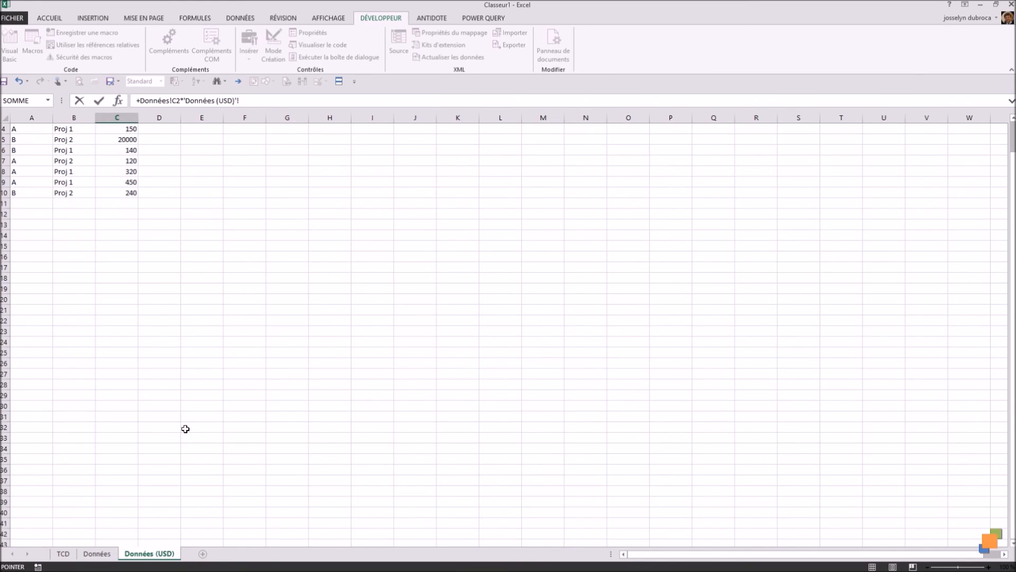
pyautogui.scroll(1, 200, 192)
pyautogui.click(212, 129)
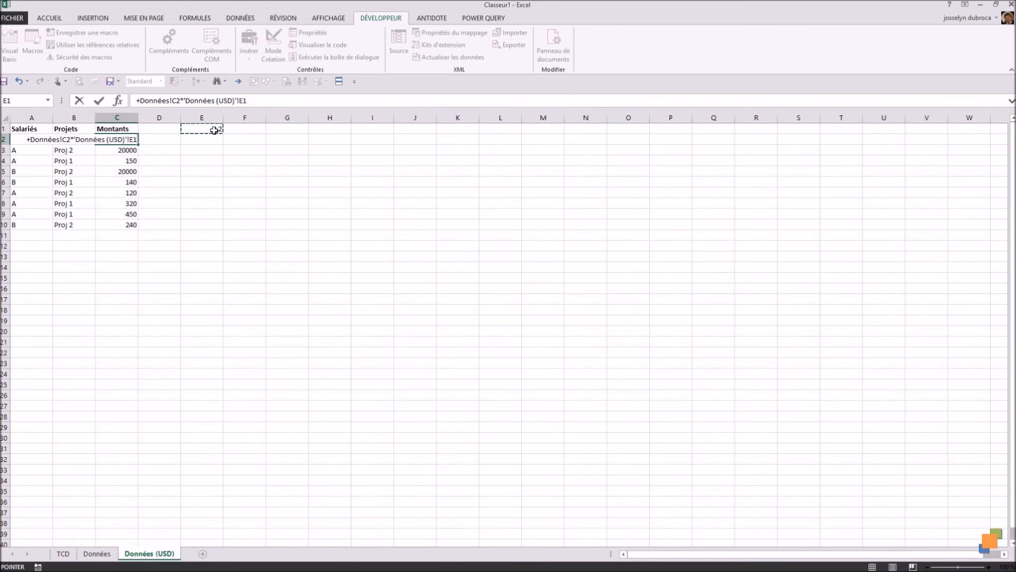
pyautogui.click(246, 101)
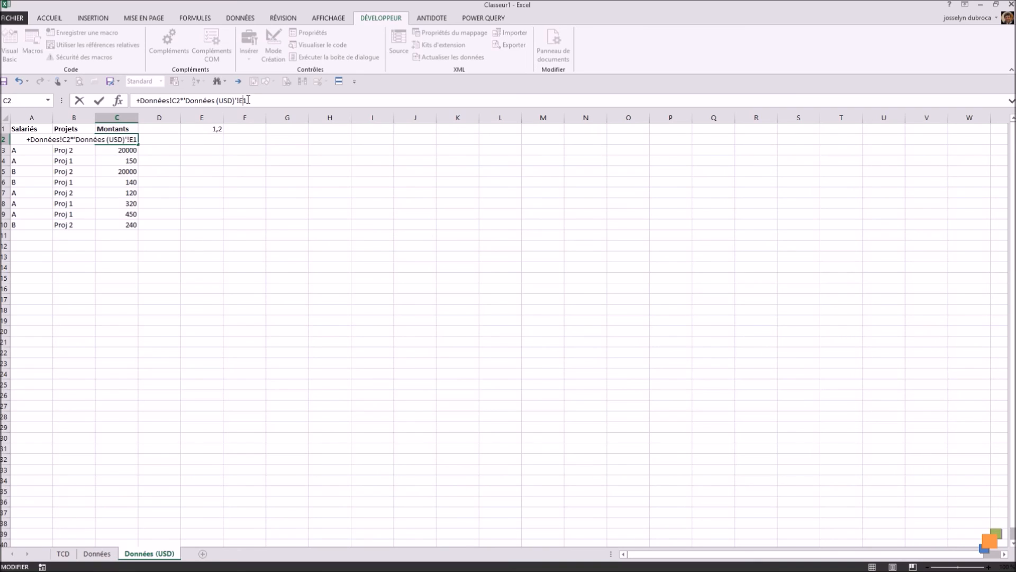
pyautogui.press('F4')
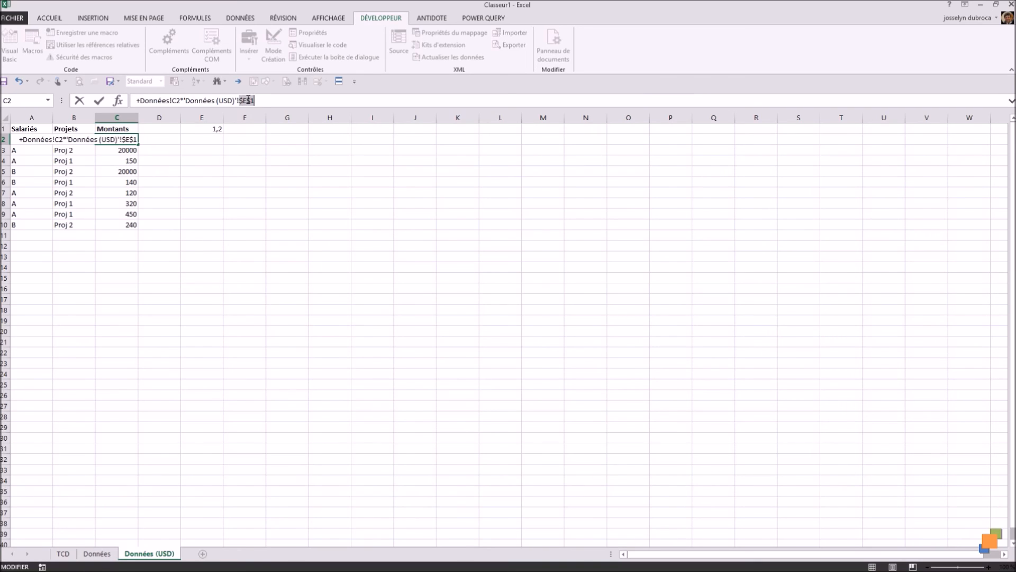
pyautogui.press('Return')
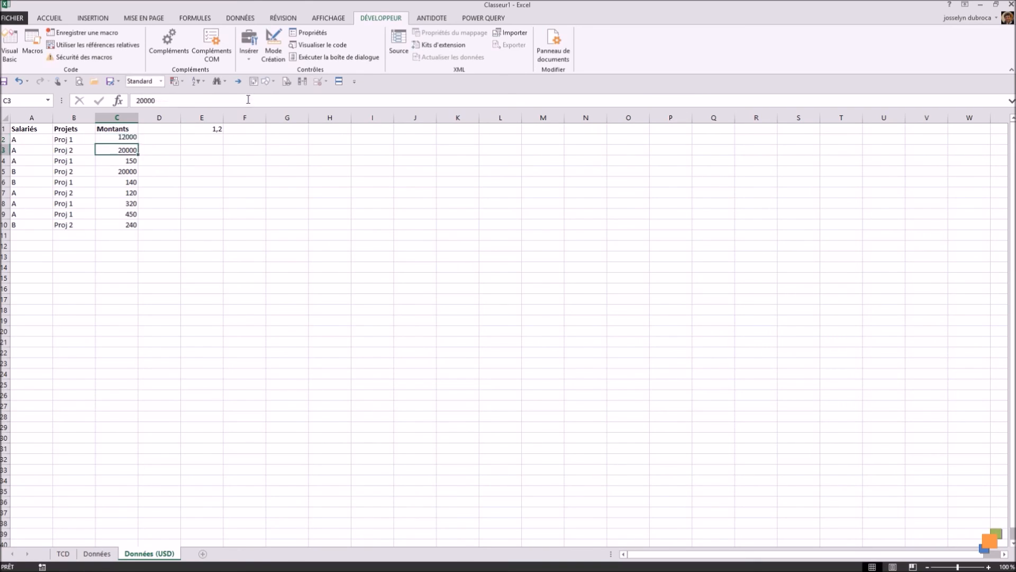
# Step: Fill the C2 conversion formula down to C10 and compare the amounts with the Données sheet
pyautogui.click(134, 140)
pyautogui.moveTo(134, 140); pyautogui.dragTo(135, 226)
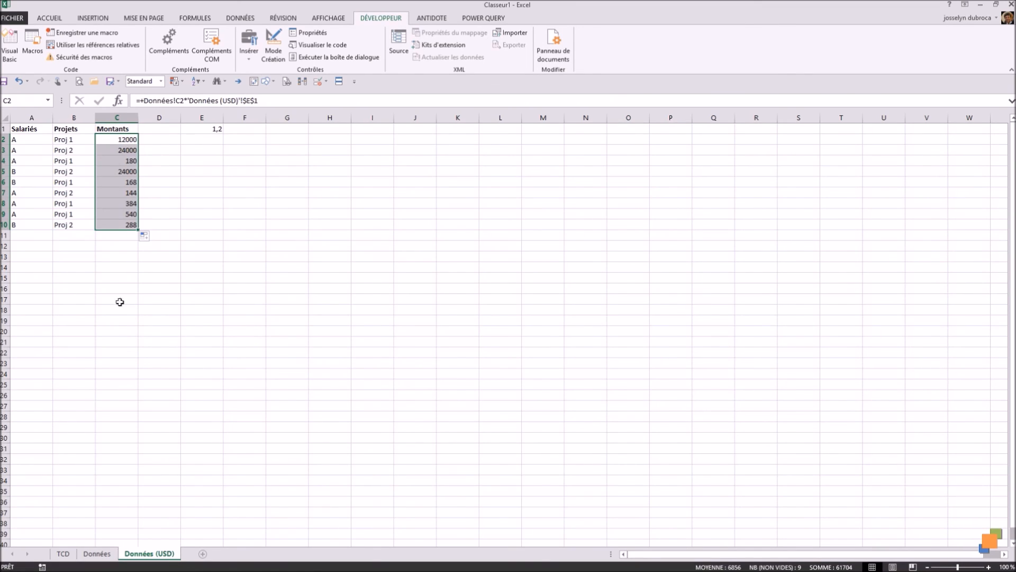
pyautogui.click(97, 554)
pyautogui.click(143, 554)
pyautogui.click(98, 554)
pyautogui.click(141, 554)
pyautogui.click(102, 553)
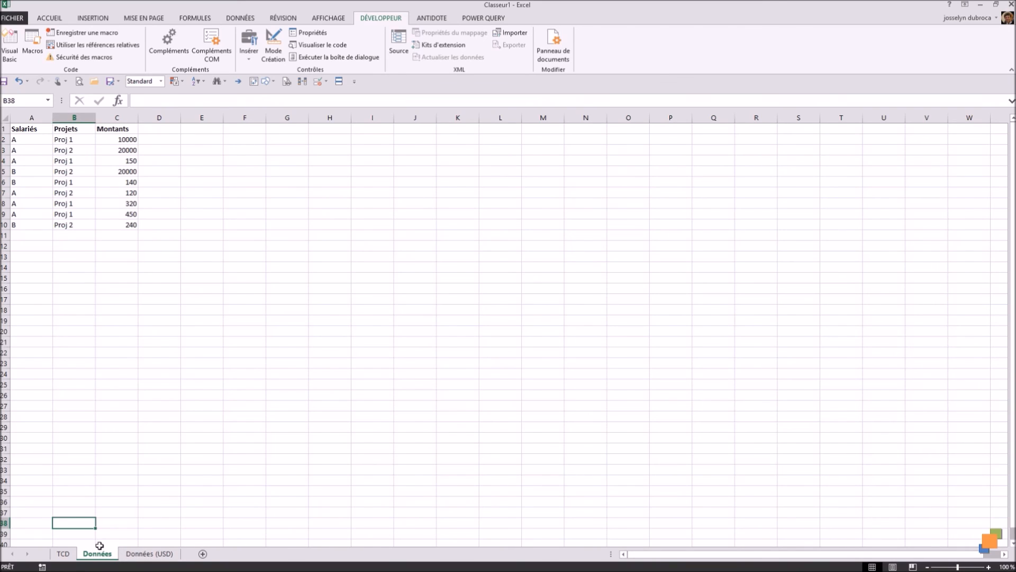
pyautogui.click(151, 553)
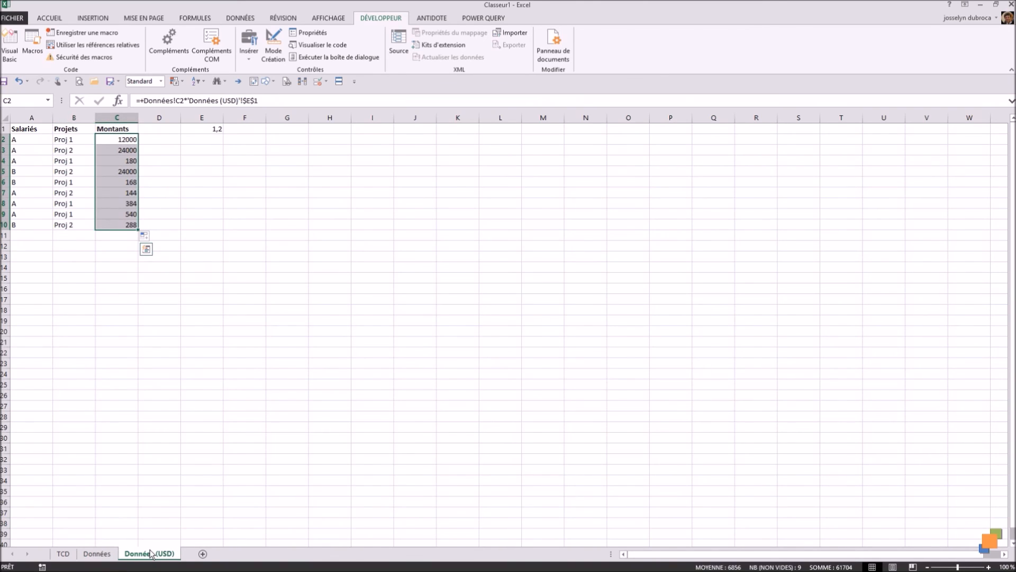
# Step: Create a pivot table from the Données (USD) data on a new worksheet, with Projets as rows and the sum of Montants as values
pyautogui.click(111, 172)
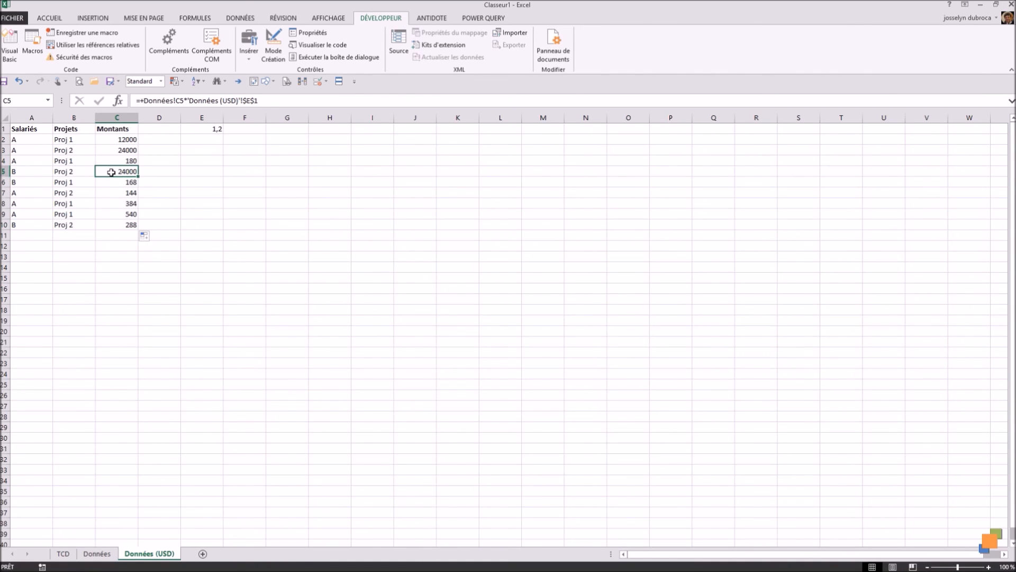
pyautogui.click(92, 18)
pyautogui.click(15, 42)
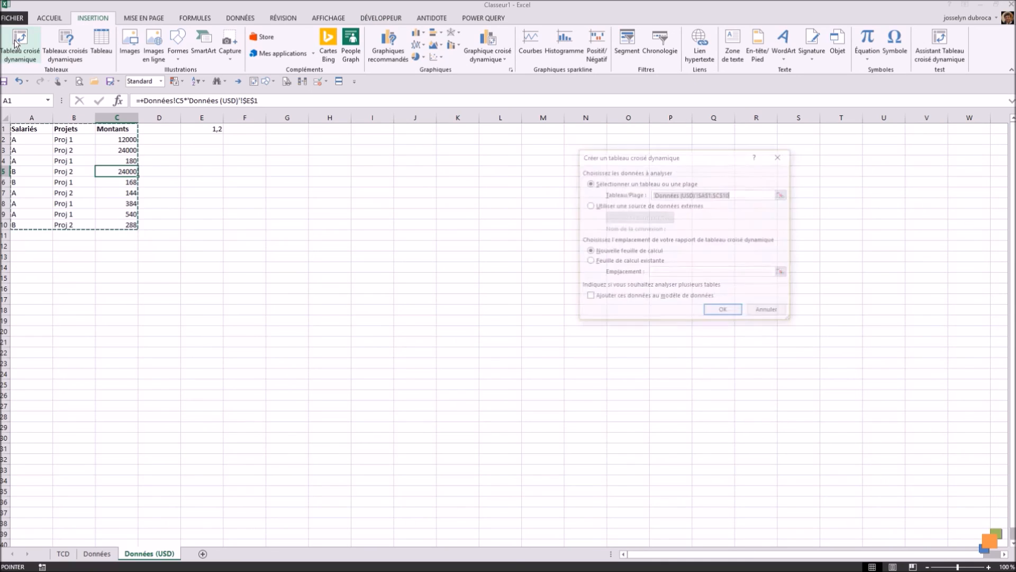
pyautogui.click(722, 312)
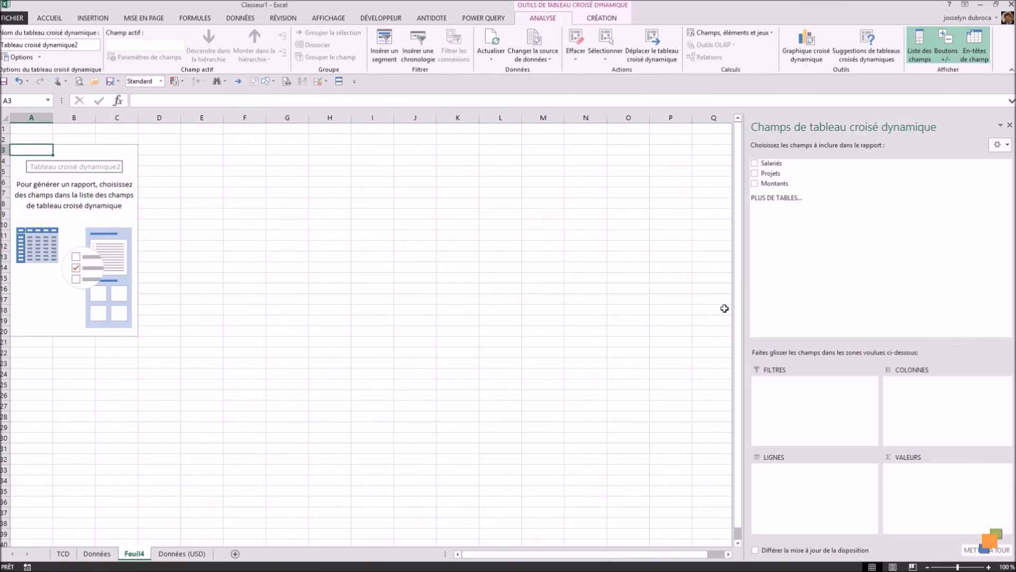
pyautogui.moveTo(771, 173); pyautogui.dragTo(935, 480)
# Step: Format the new pivot table's Somme de Montants values as Nombre with two decimals and a thousands separator
pyautogui.click(1004, 469)
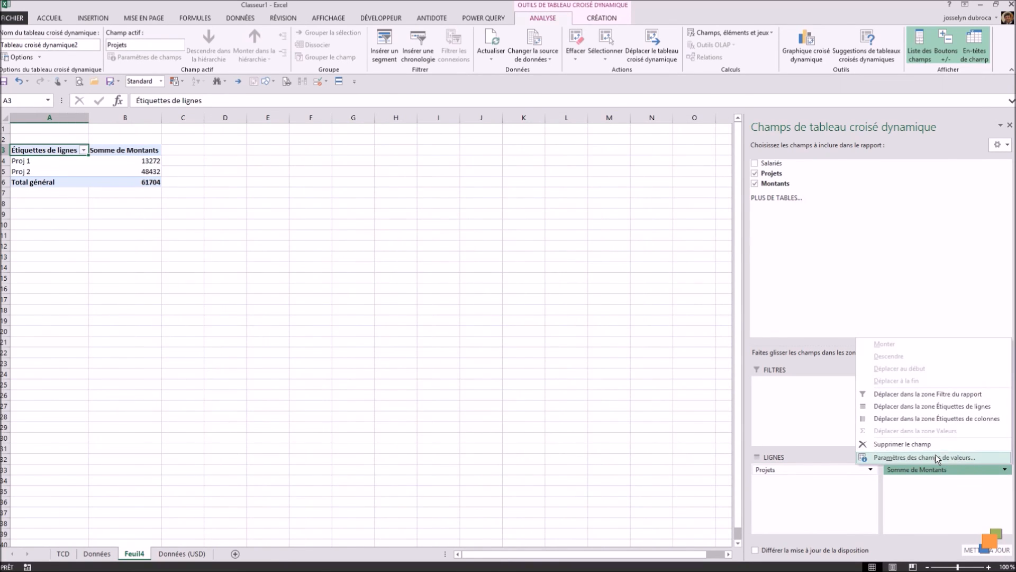
pyautogui.click(937, 458)
pyautogui.click(615, 312)
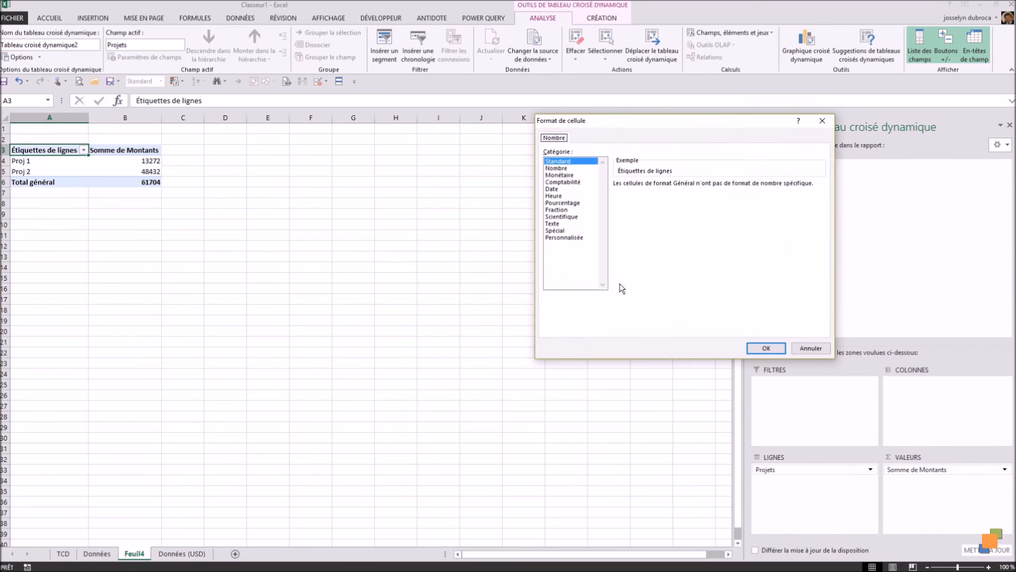
pyautogui.click(568, 168)
pyautogui.click(617, 197)
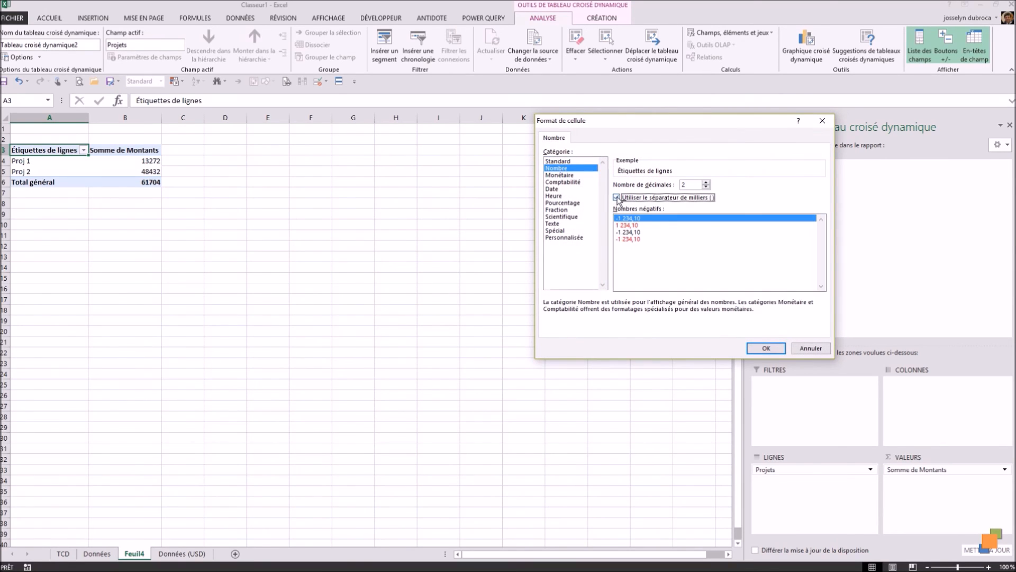
pyautogui.click(773, 351)
pyautogui.click(722, 313)
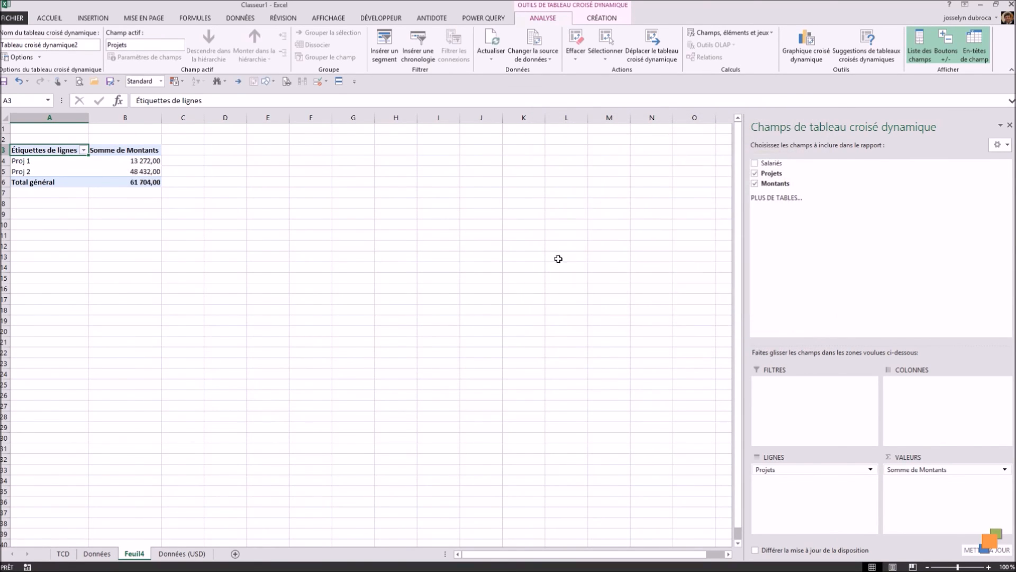
# Step: Rename the Feuil4 sheet as TCD(USD)
pyautogui.doubleClick(141, 552)
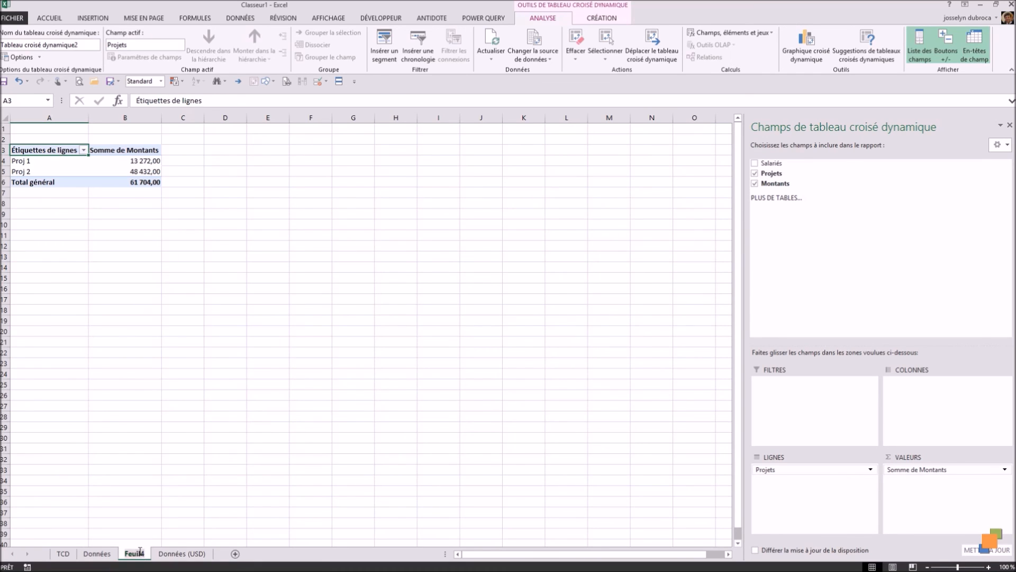
pyautogui.write('TCD USD')
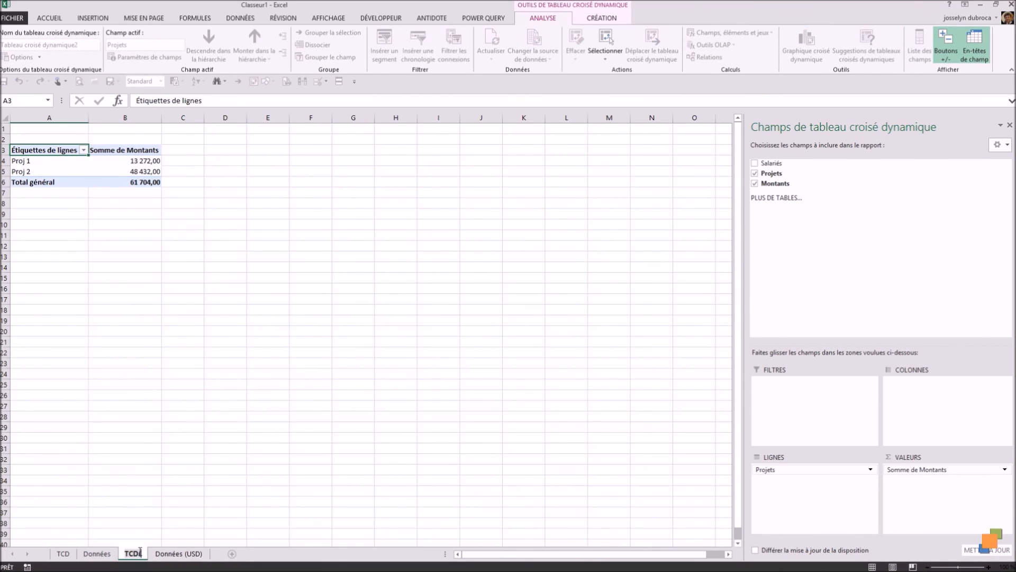
pyautogui.write(')')
pyautogui.click(169, 470)
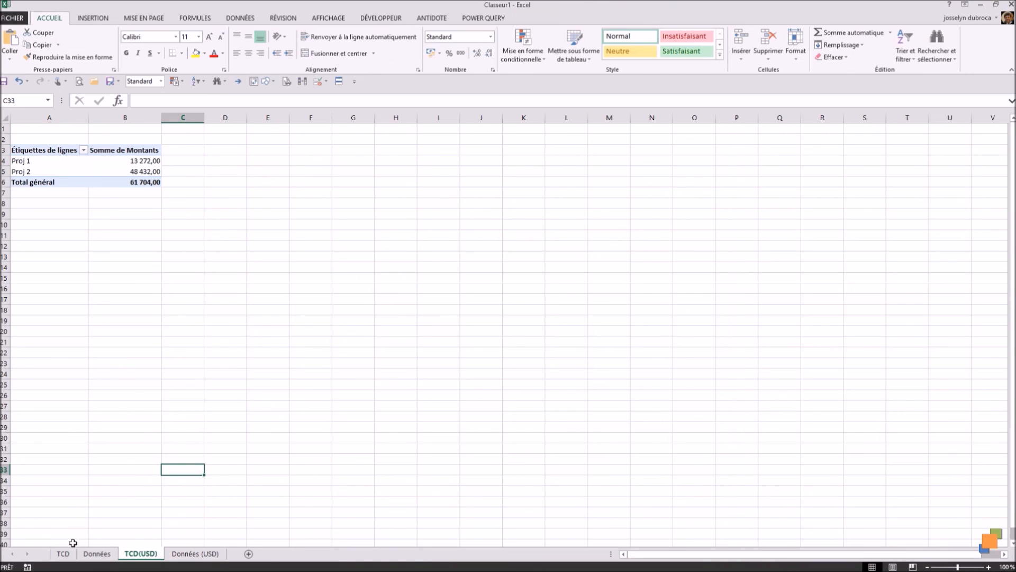
# Step: Set the Montants amount in cell C2 of the Données sheet to 500000
pyautogui.click(63, 553)
pyautogui.click(140, 553)
pyautogui.click(97, 553)
pyautogui.click(63, 553)
pyautogui.click(97, 553)
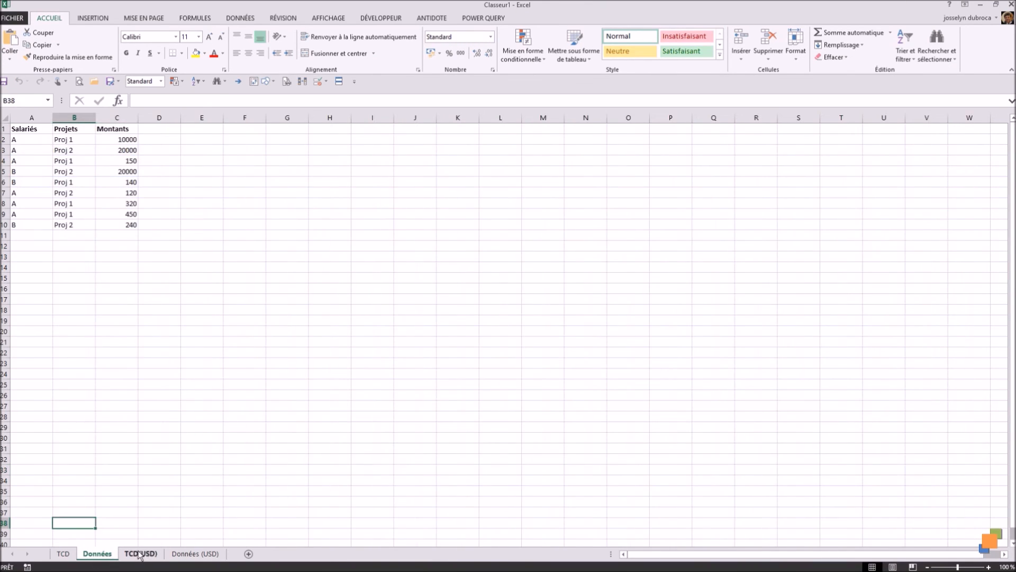
pyautogui.click(150, 553)
pyautogui.click(100, 553)
pyautogui.click(127, 140)
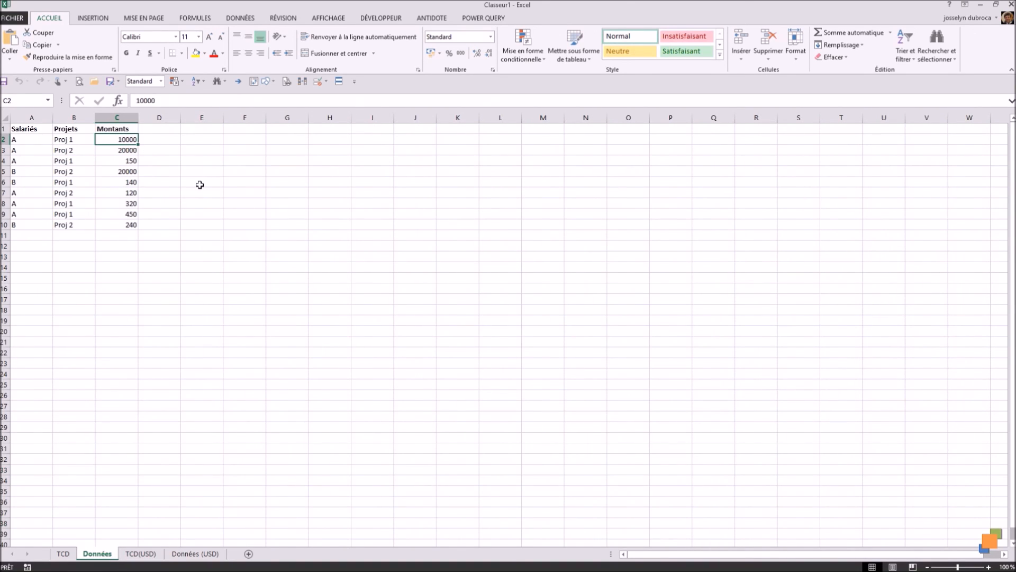
pyautogui.write('50')
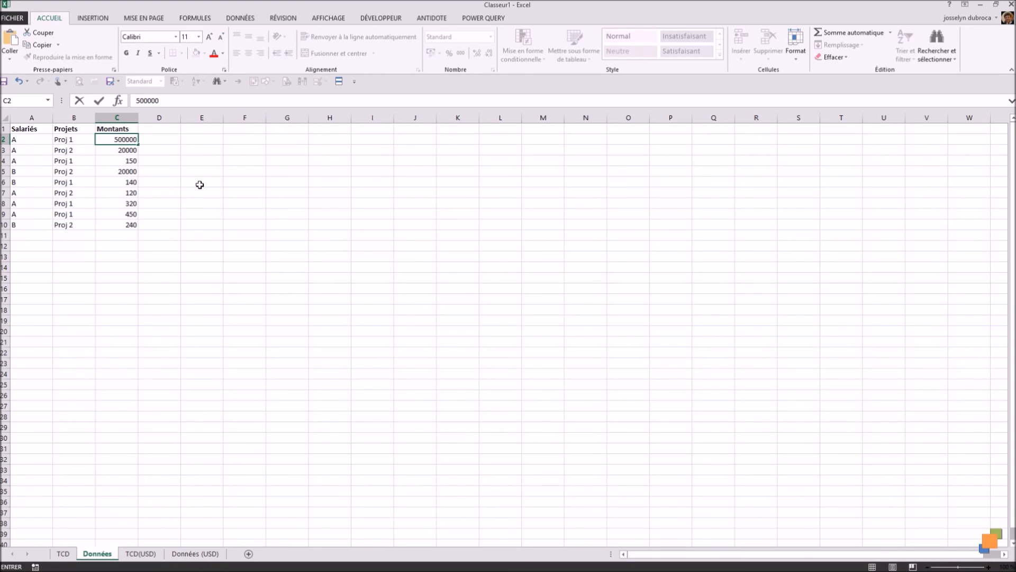
pyautogui.press('Return')
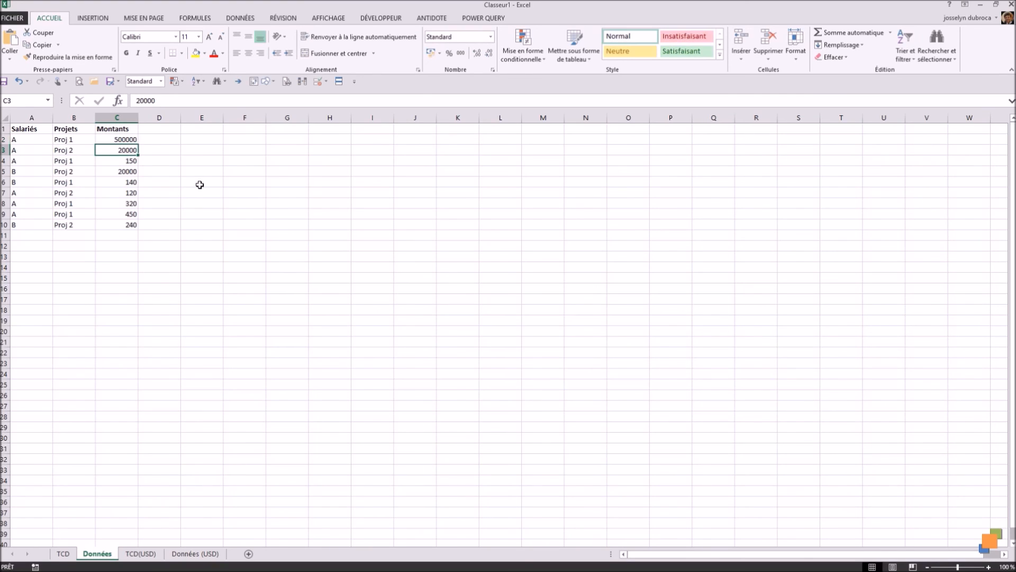
# Step: Compare the TCD and TCD(USD) pivot tables with the converted amount in C2 of the Données (USD) sheet
pyautogui.click(64, 553)
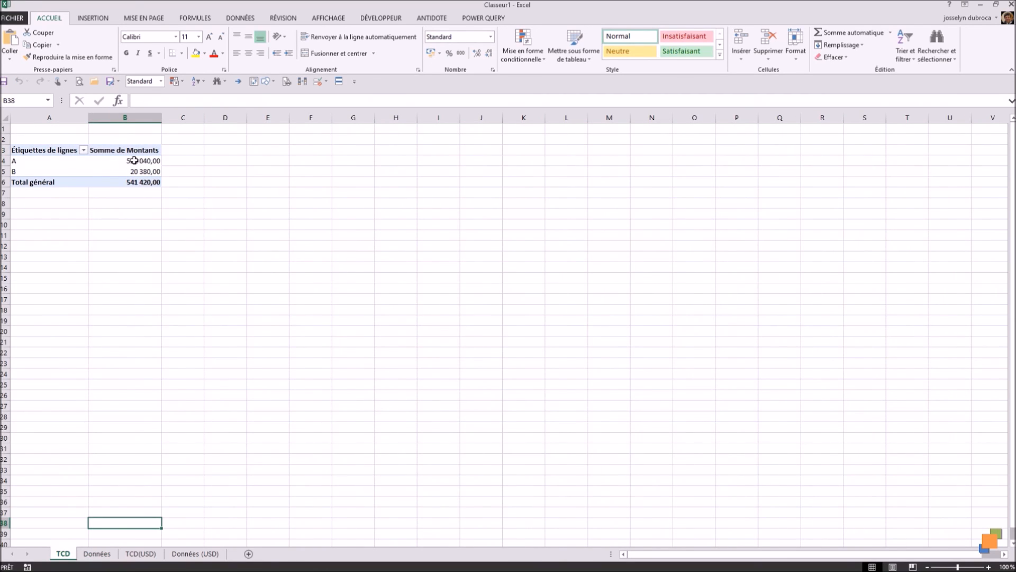
pyautogui.click(138, 553)
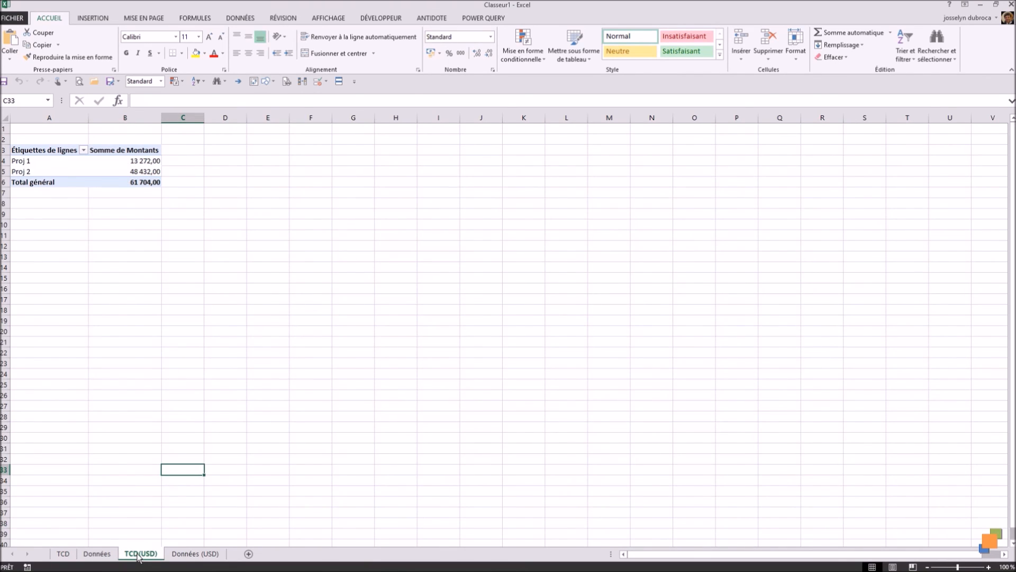
pyautogui.click(194, 554)
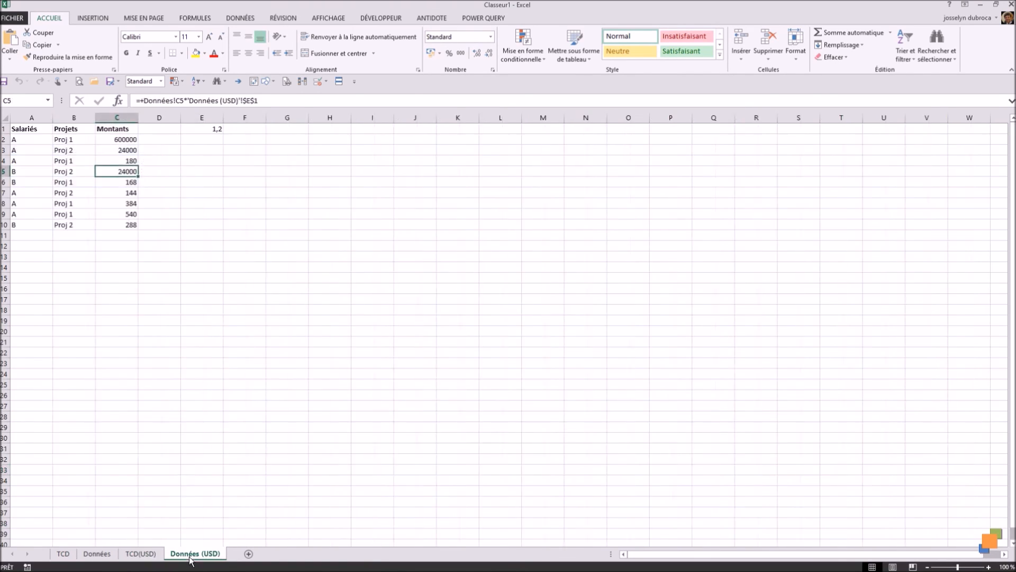
pyautogui.click(126, 139)
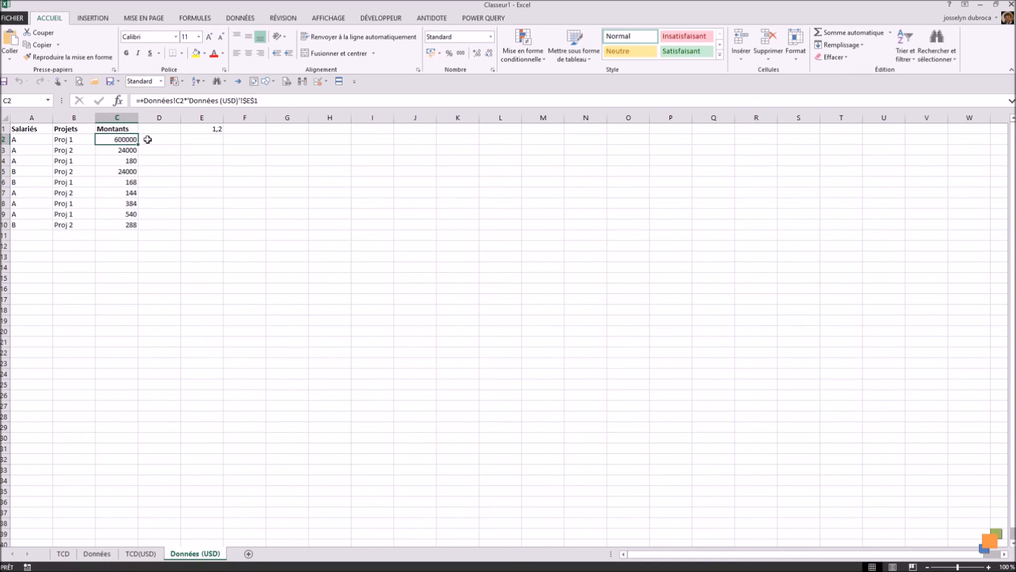
pyautogui.click(141, 553)
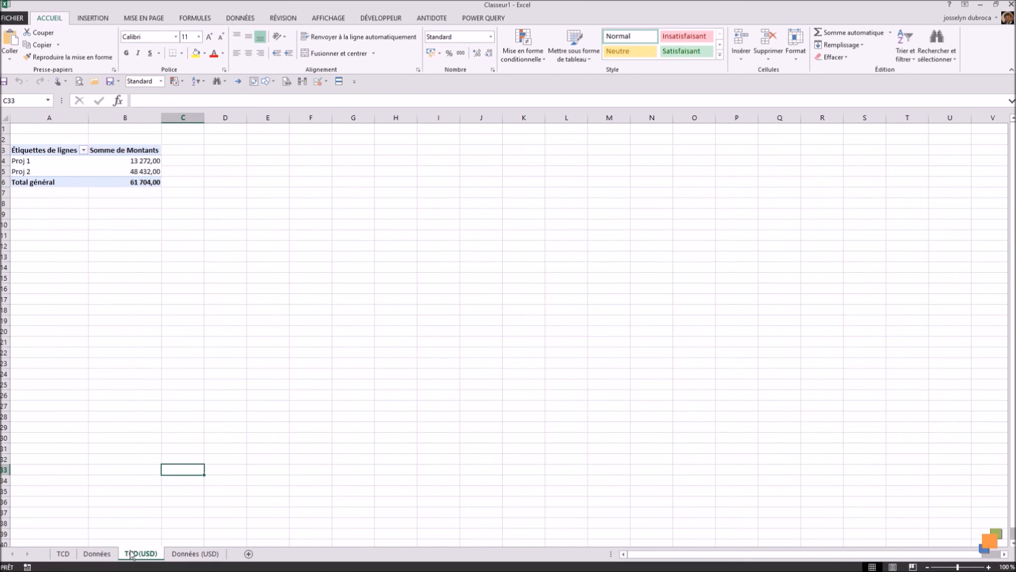
pyautogui.click(63, 553)
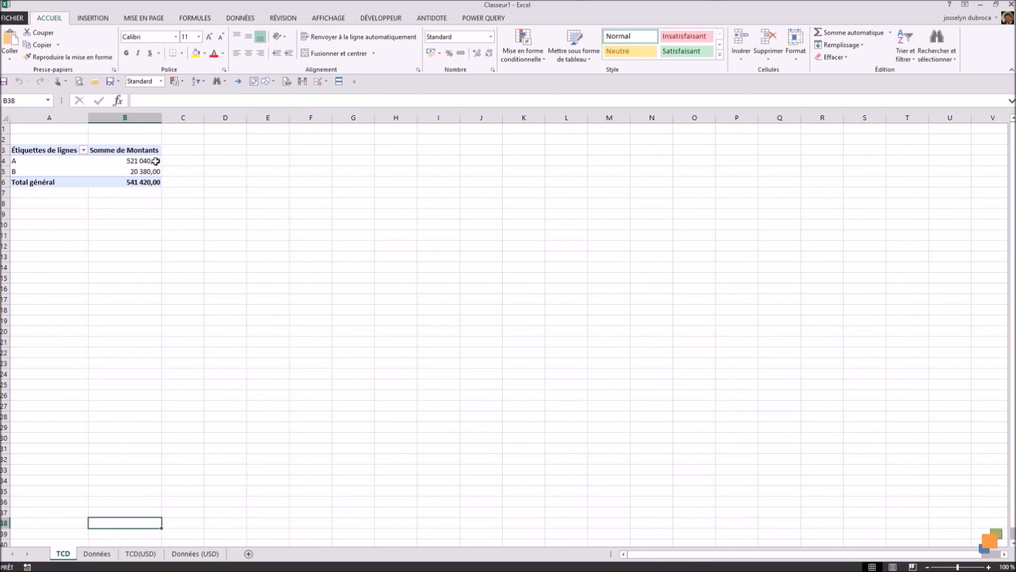
# Step: Refresh all the workbook's pivot tables at once from the TCD sheet and check the TCD(USD) amounts
pyautogui.click(125, 162)
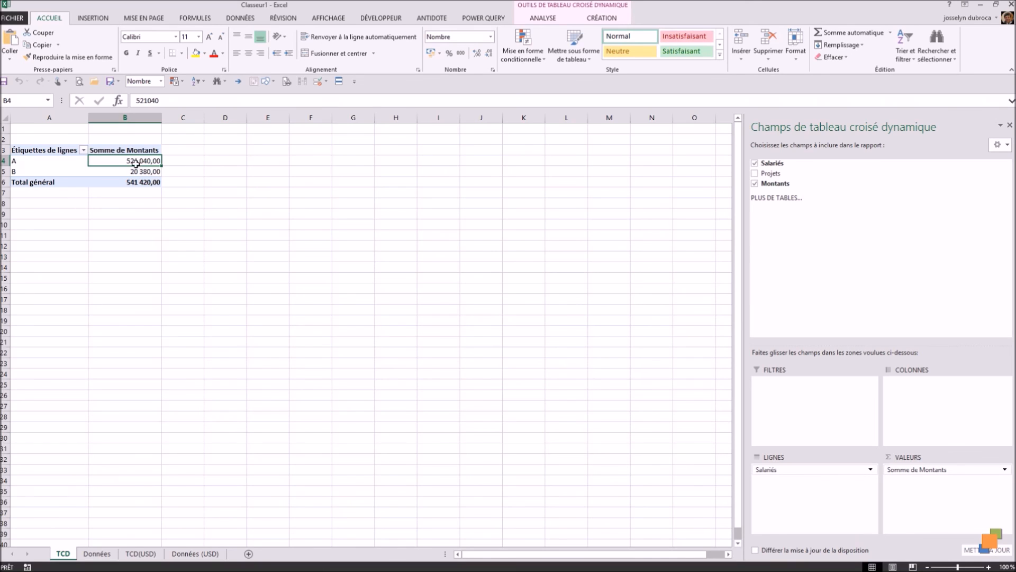
pyautogui.rightClick(132, 159)
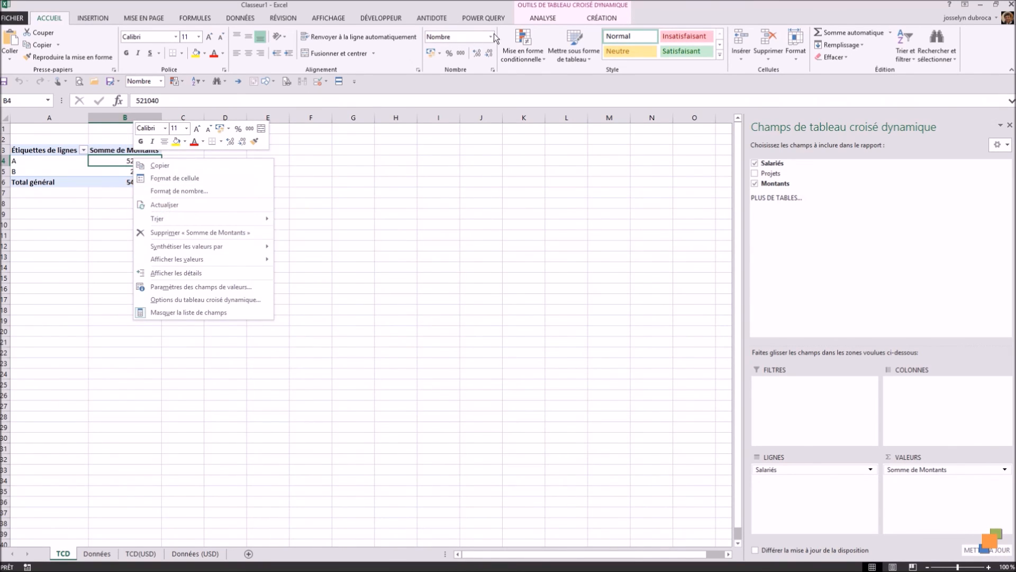
pyautogui.click(558, 20)
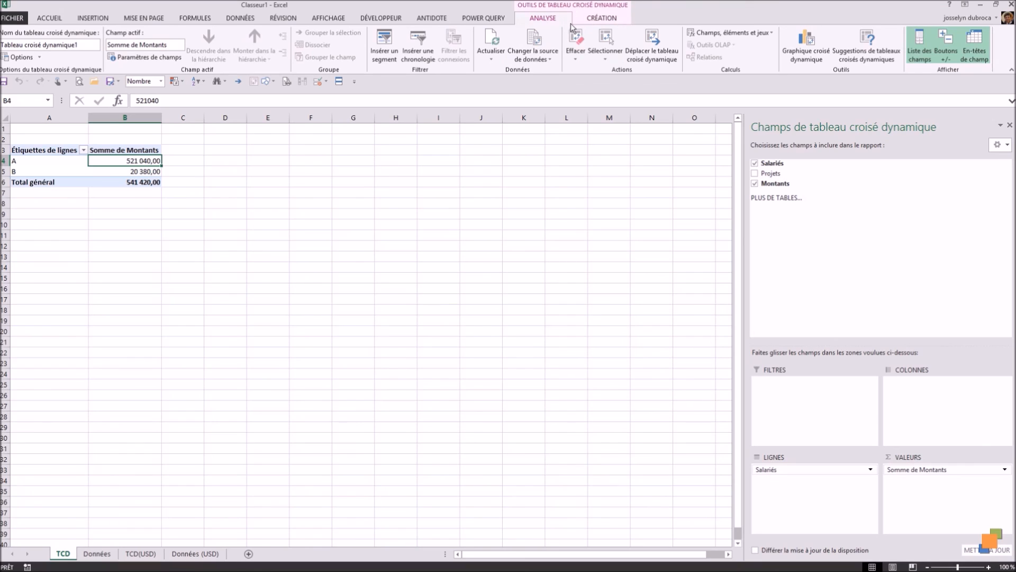
pyautogui.click(491, 61)
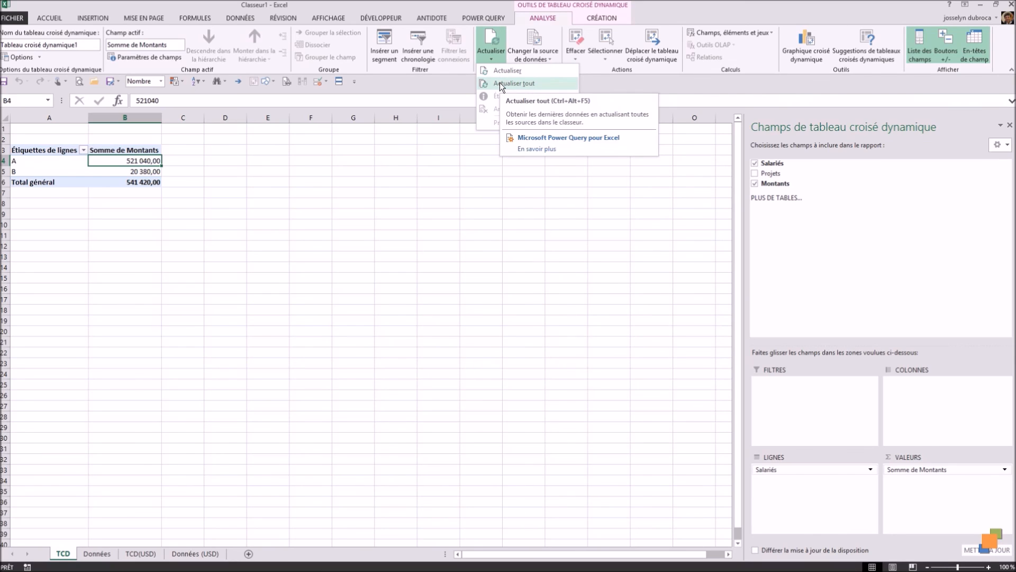
pyautogui.click(500, 83)
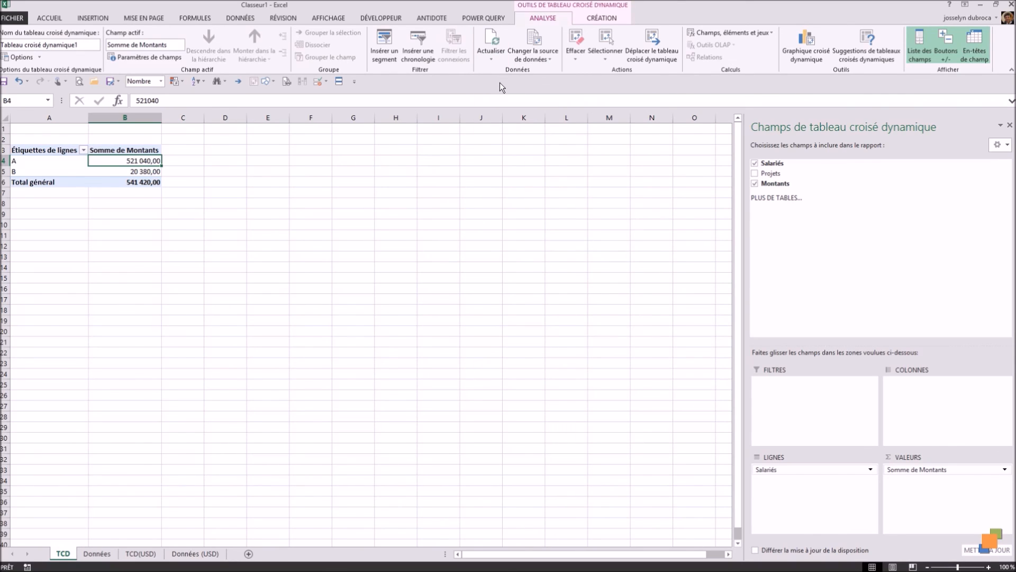
pyautogui.click(139, 554)
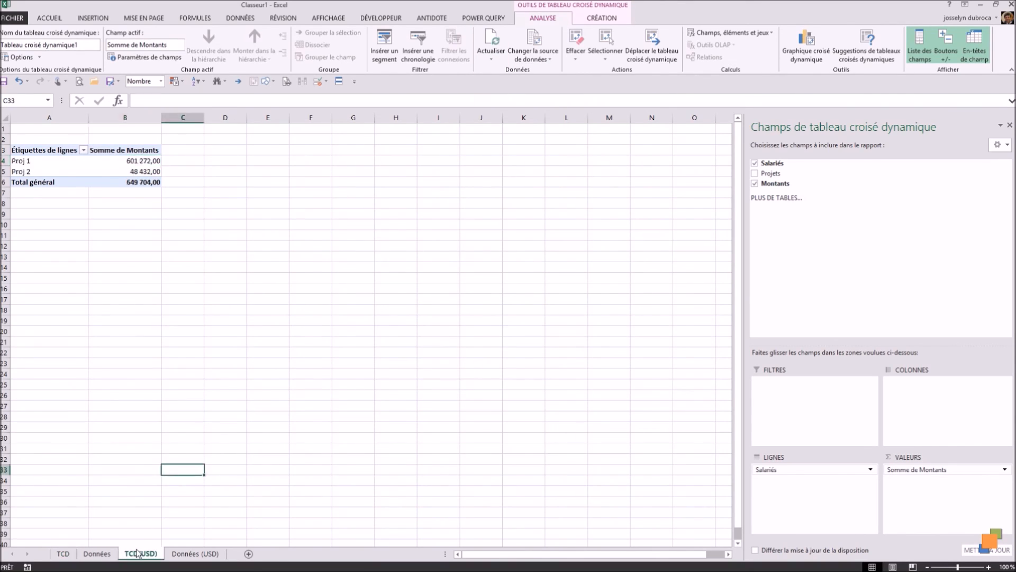
pyautogui.click(68, 552)
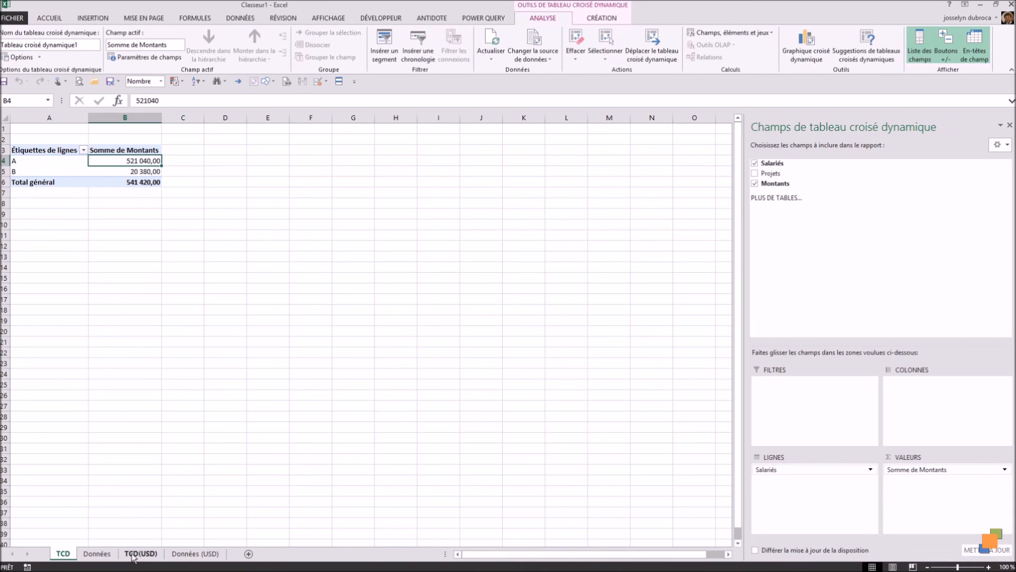
pyautogui.click(131, 555)
# Step: Set the Montants amount in cell C6 of the Données sheet to 1000000
pyautogui.click(98, 553)
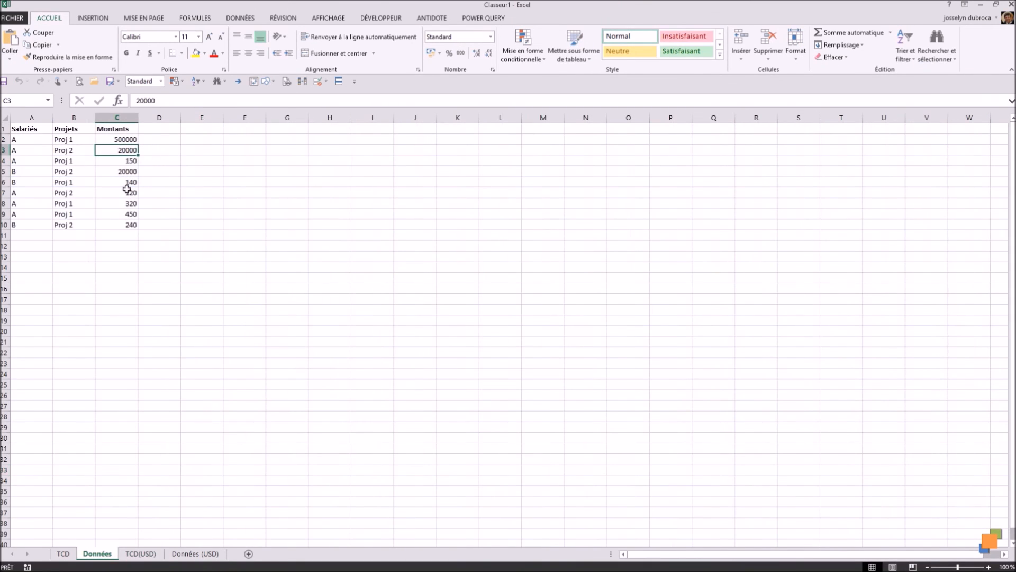
pyautogui.click(124, 184)
pyautogui.write('1')
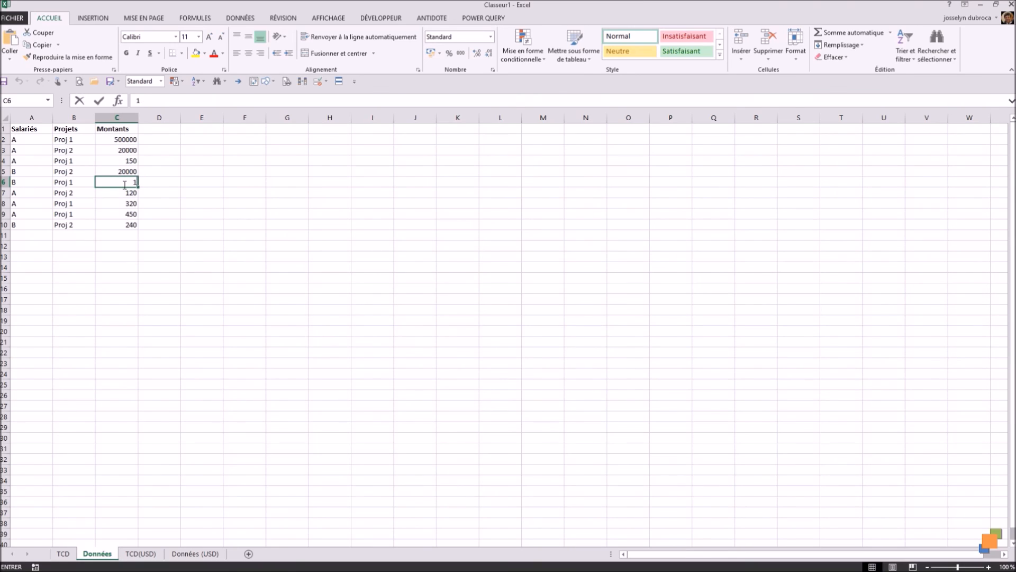
pyautogui.write('000000')
pyautogui.press('Return')
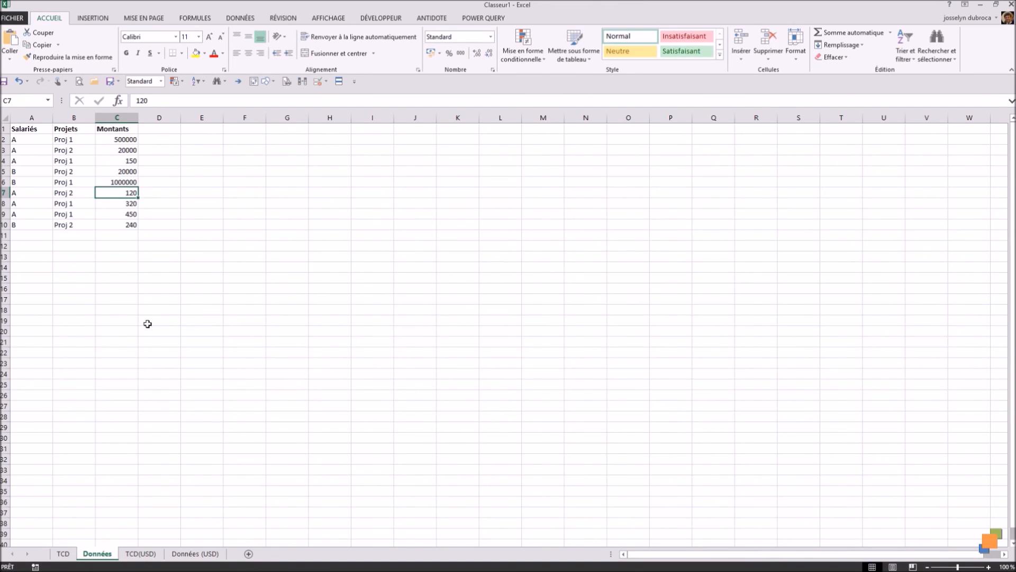
# Step: Refresh all pivot tables from the TCD(USD) sheet and check the amounts on the TCD sheet
pyautogui.click(142, 553)
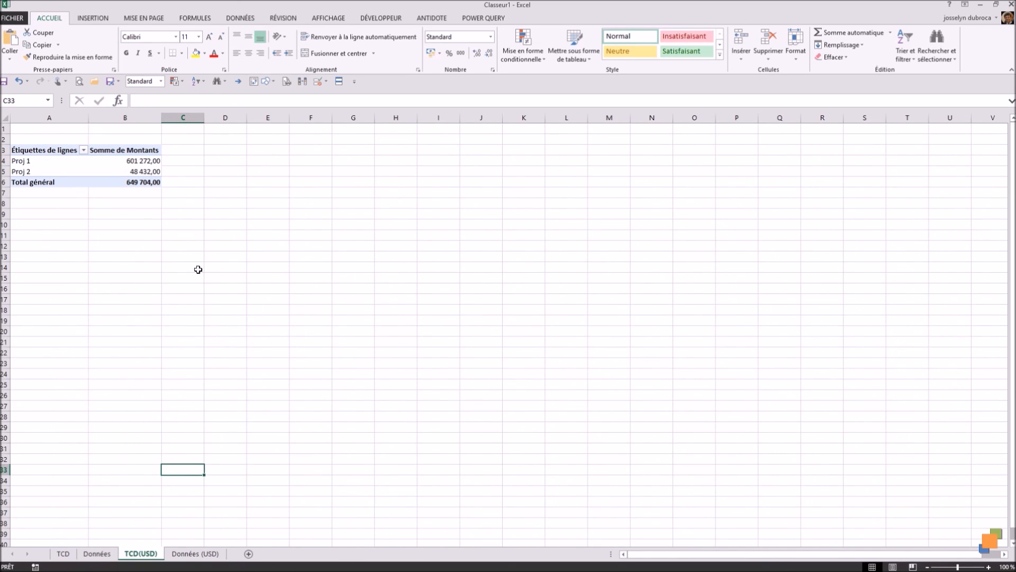
pyautogui.click(146, 167)
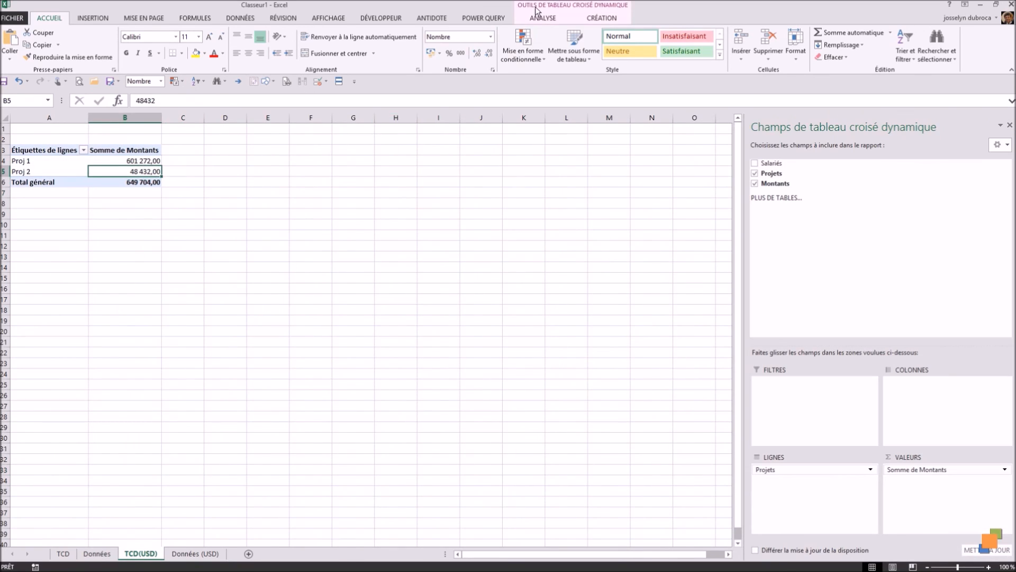
pyautogui.click(540, 19)
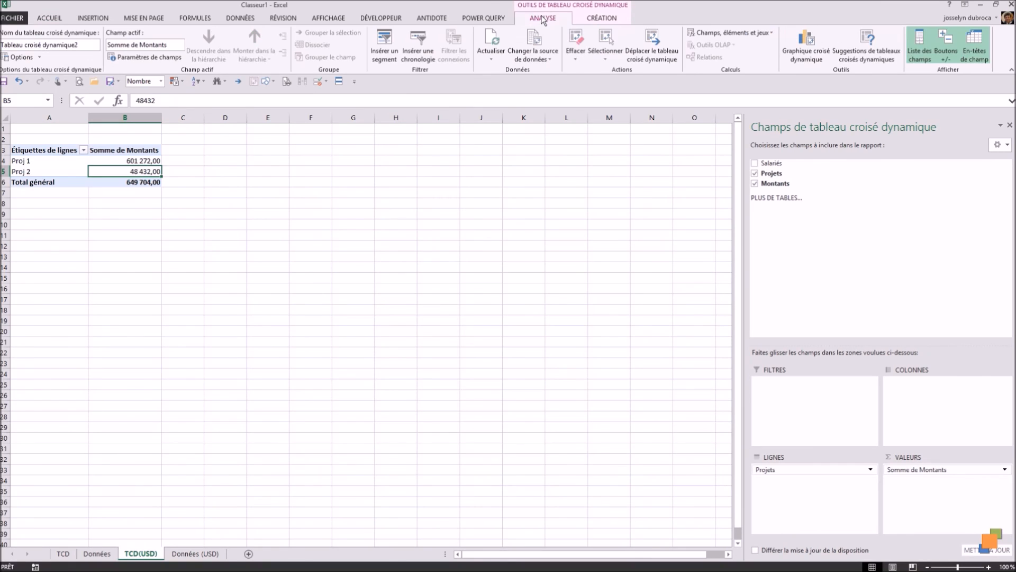
pyautogui.click(490, 58)
pyautogui.click(500, 88)
pyautogui.click(63, 553)
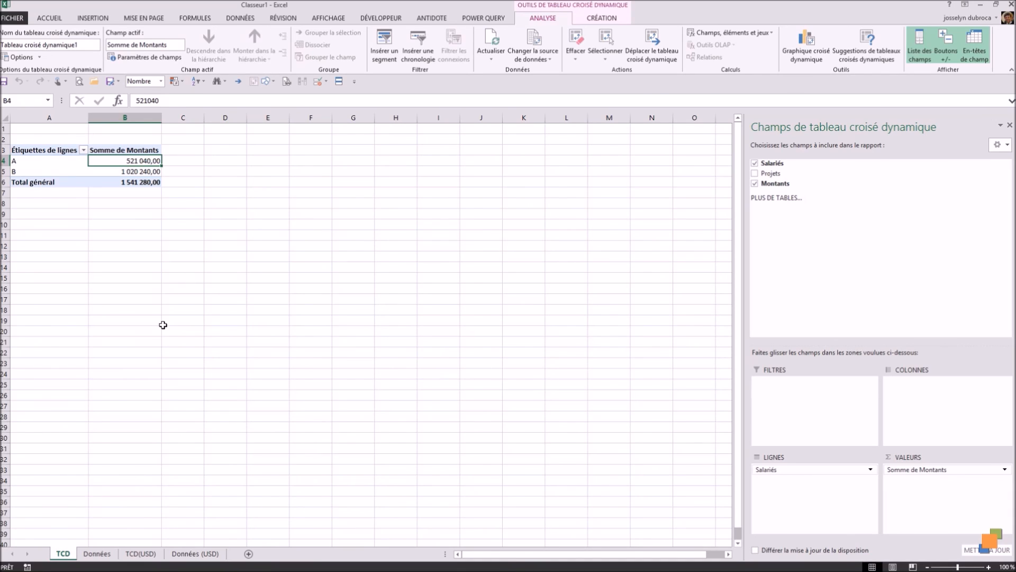
# Step: Examine the refresh commands available for the pivot table on the TCD sheet
pyautogui.click(482, 59)
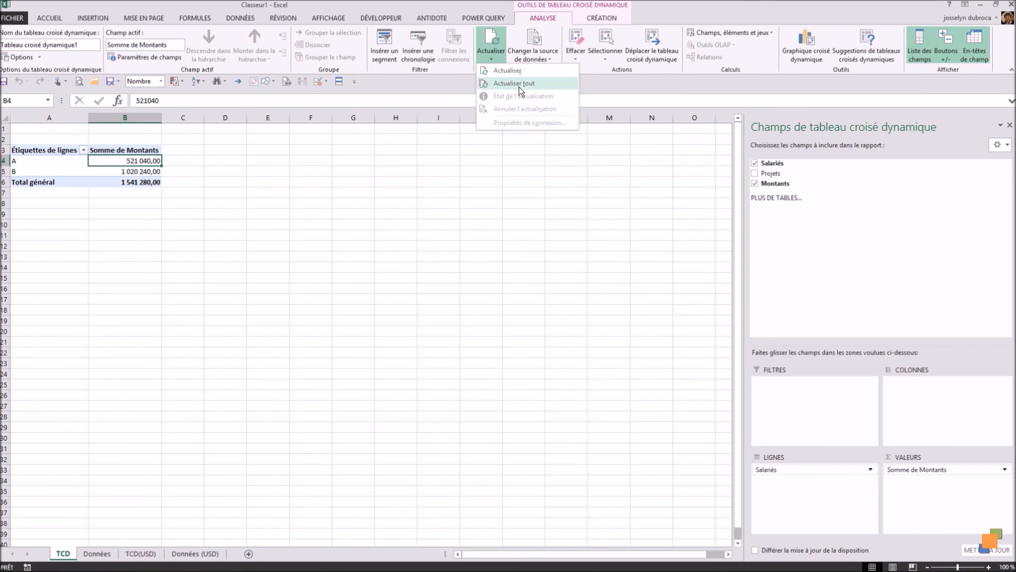
pyautogui.click(518, 87)
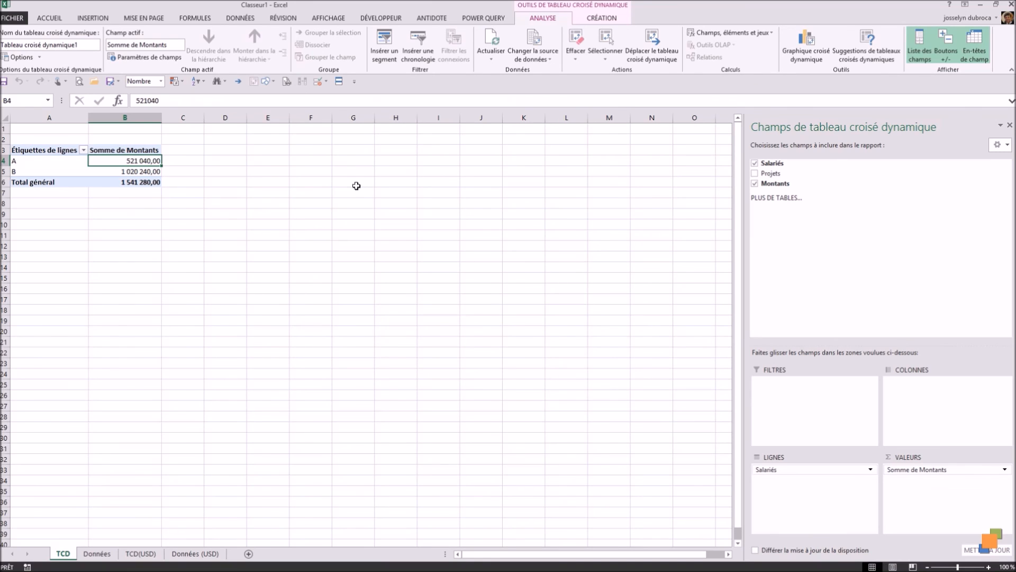
pyautogui.rightClick(151, 160)
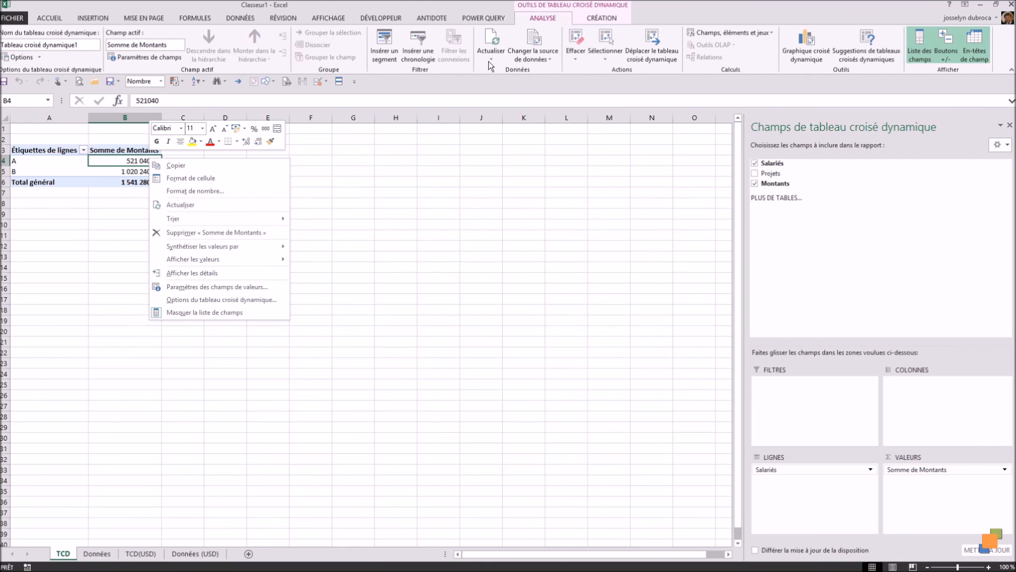
pyautogui.press('Escape')
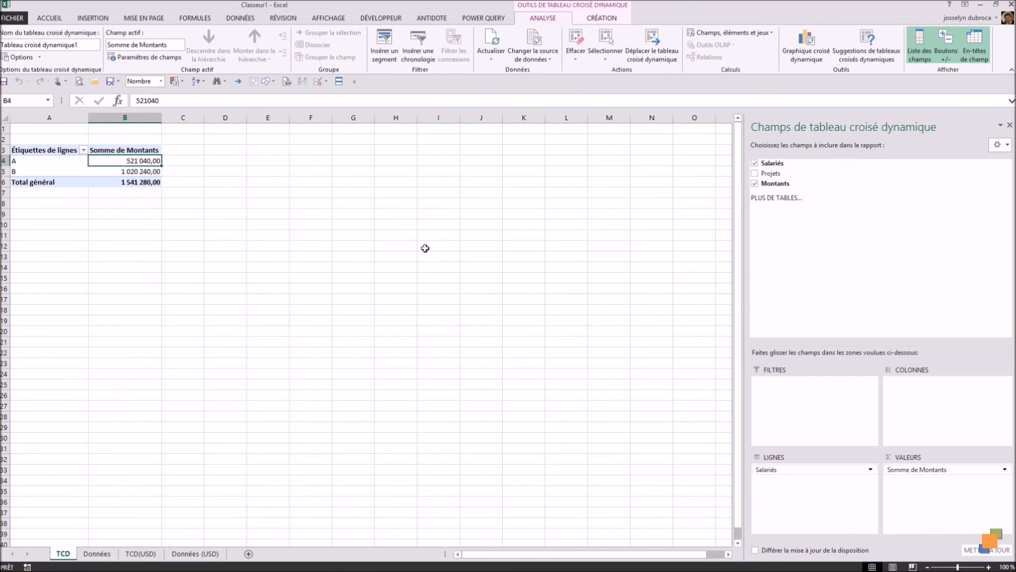